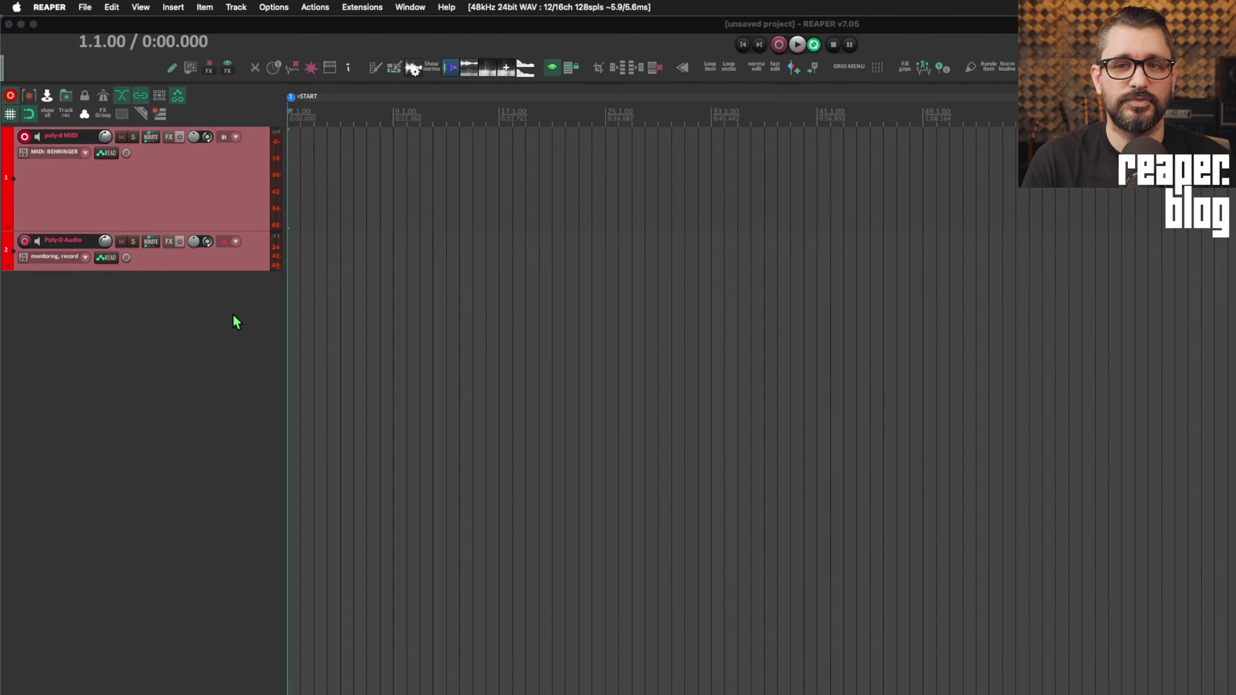
- Check the MIDI input and recording options of the poly-d MIDI and Poly-D Audio tracks
left_click(195, 209)
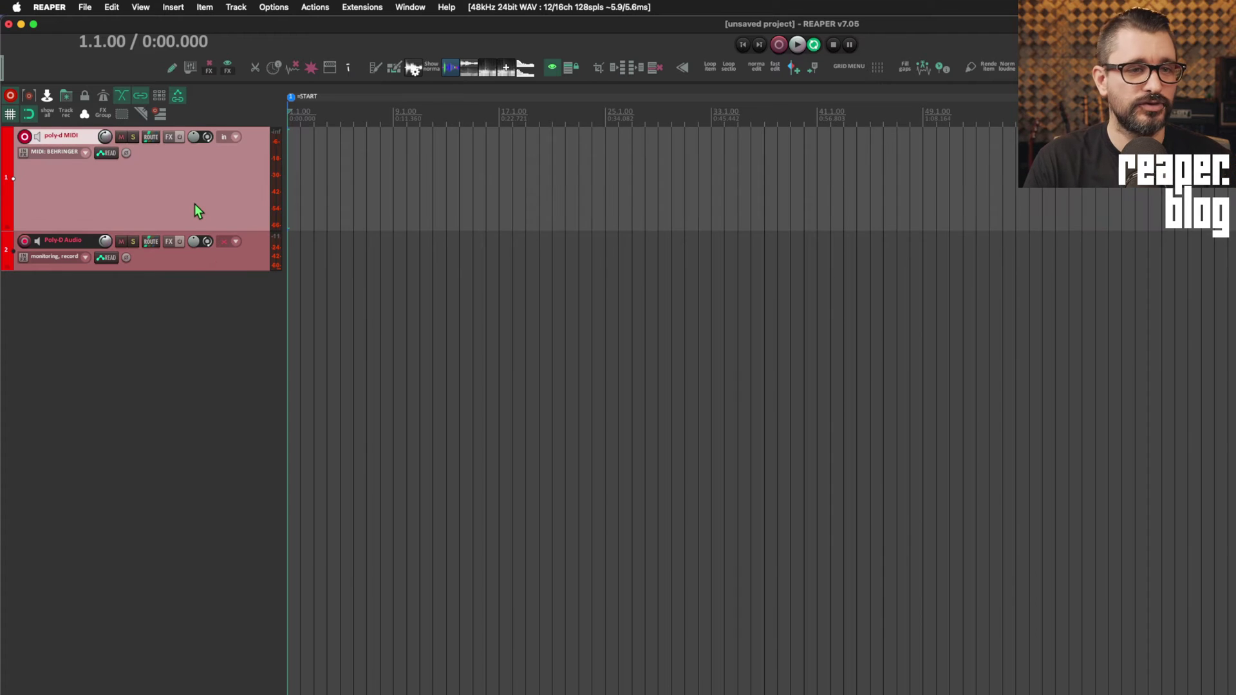
left_click(83, 152)
mouse_move(119, 185)
mouse_move(245, 192)
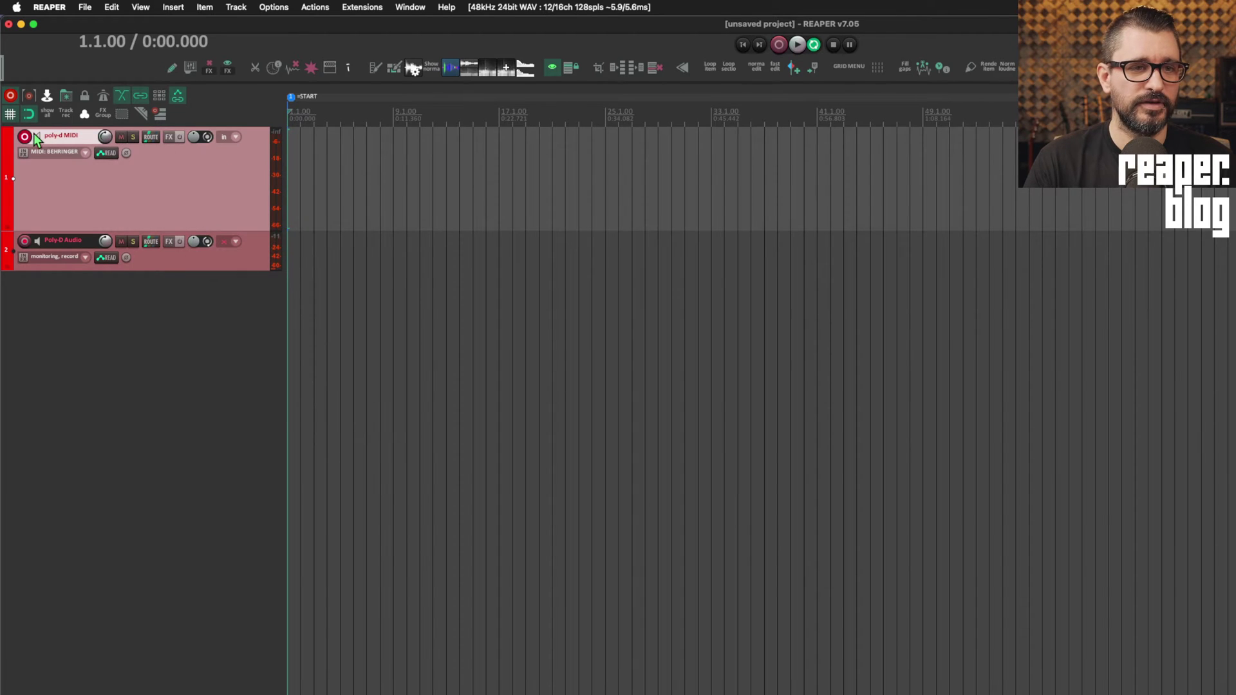
right_click(25, 137)
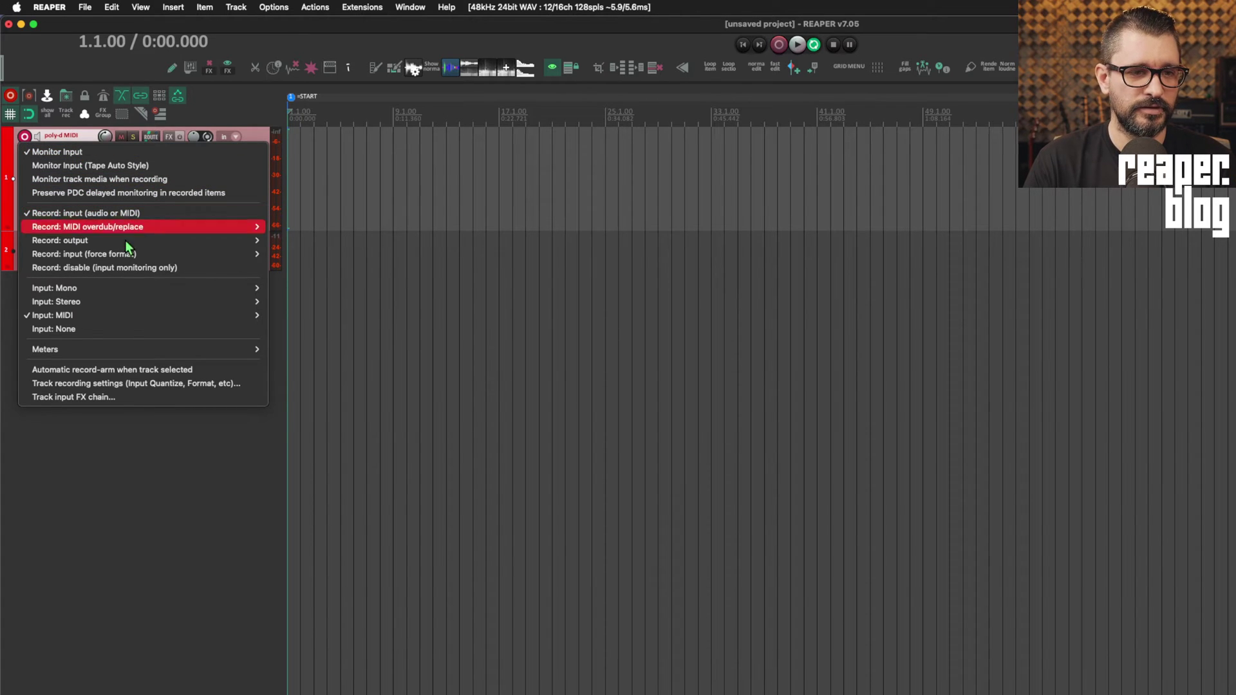
mouse_move(117, 316)
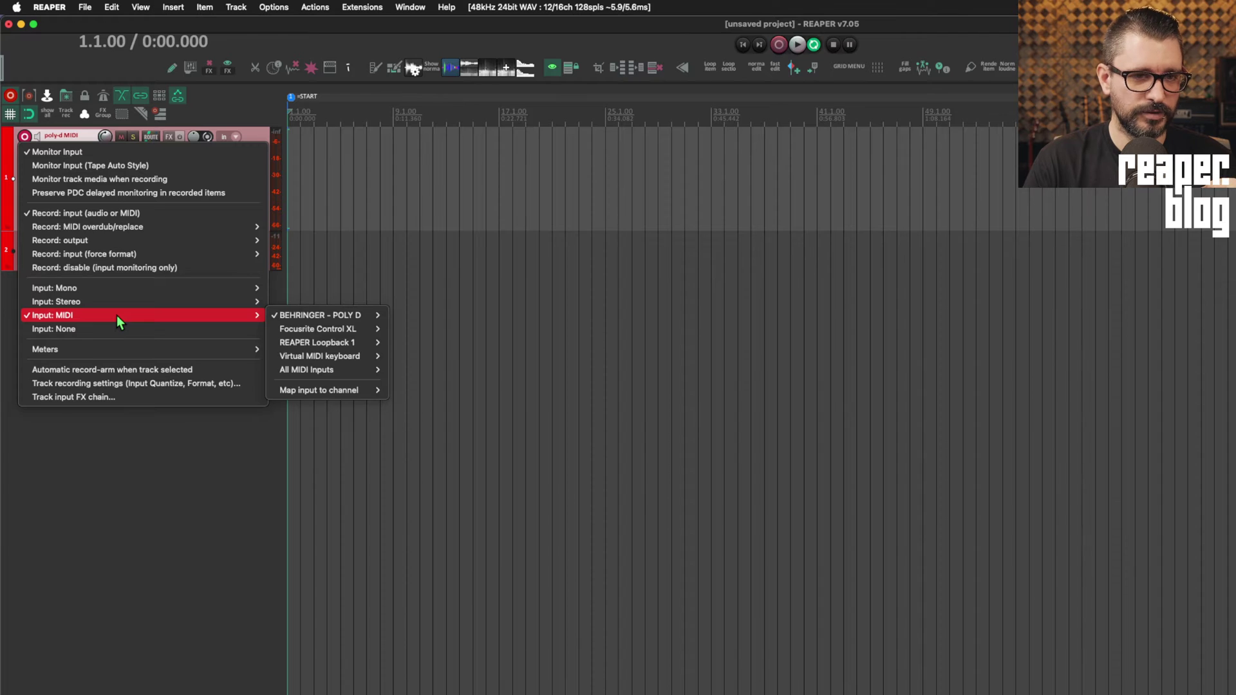
left_click(154, 267)
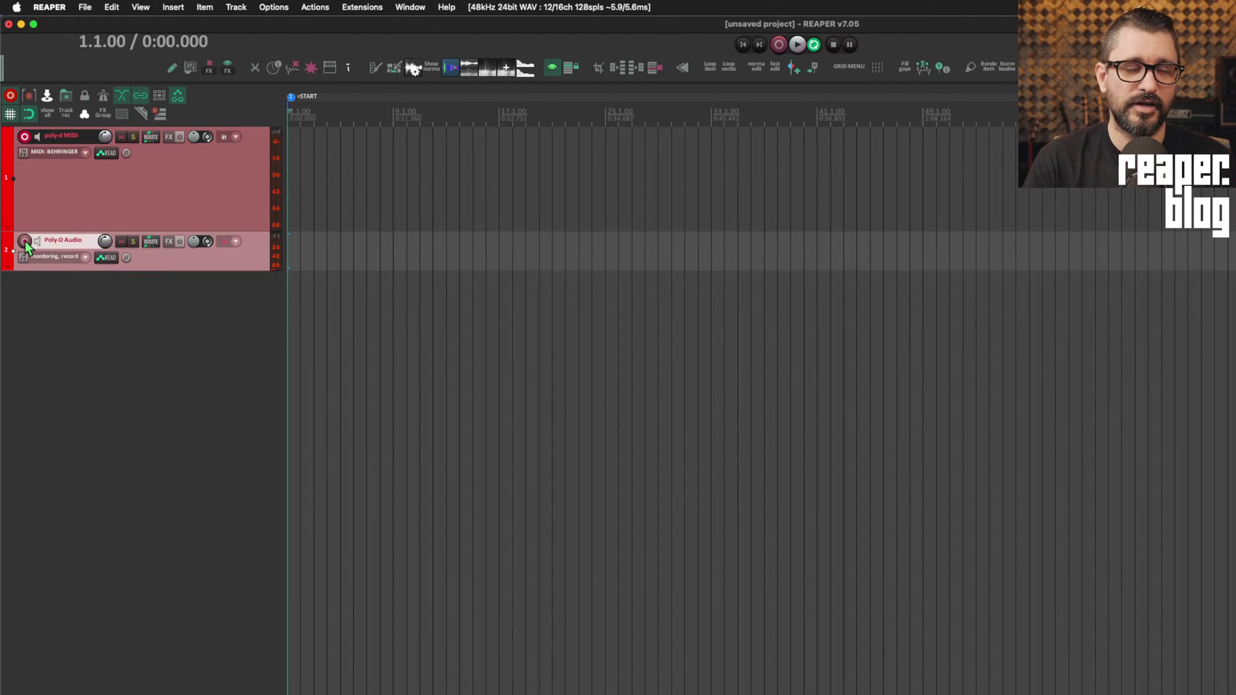
right_click(26, 244)
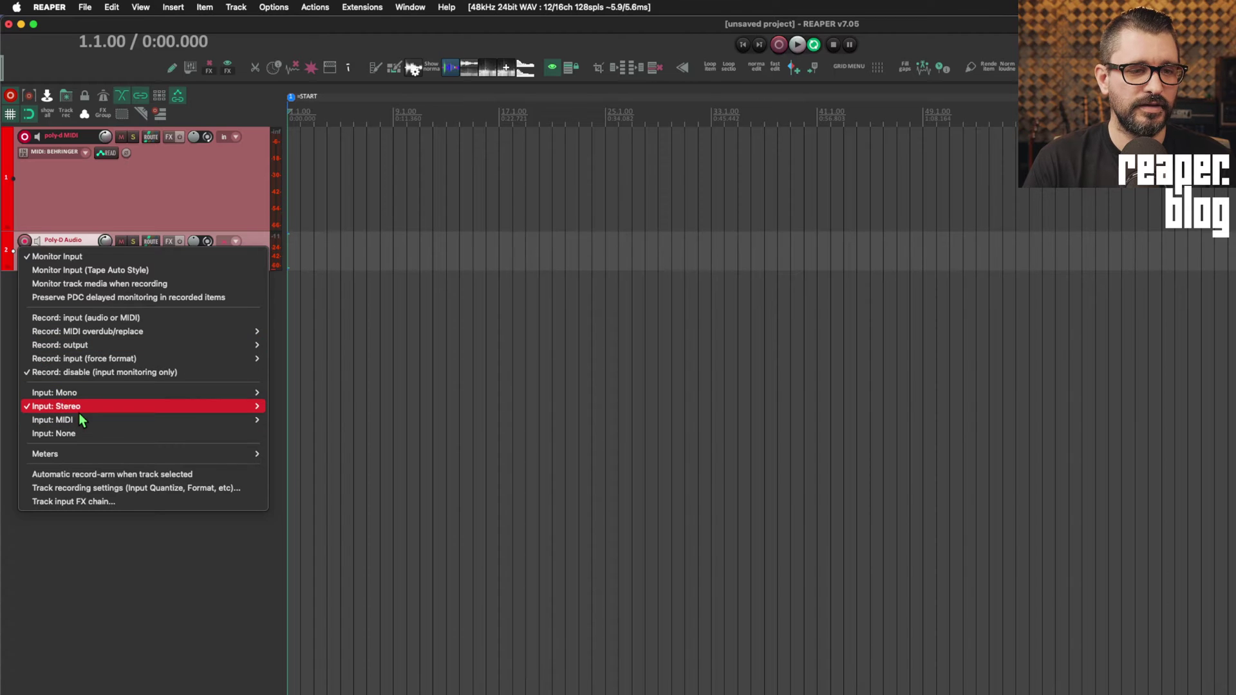
mouse_move(80, 409)
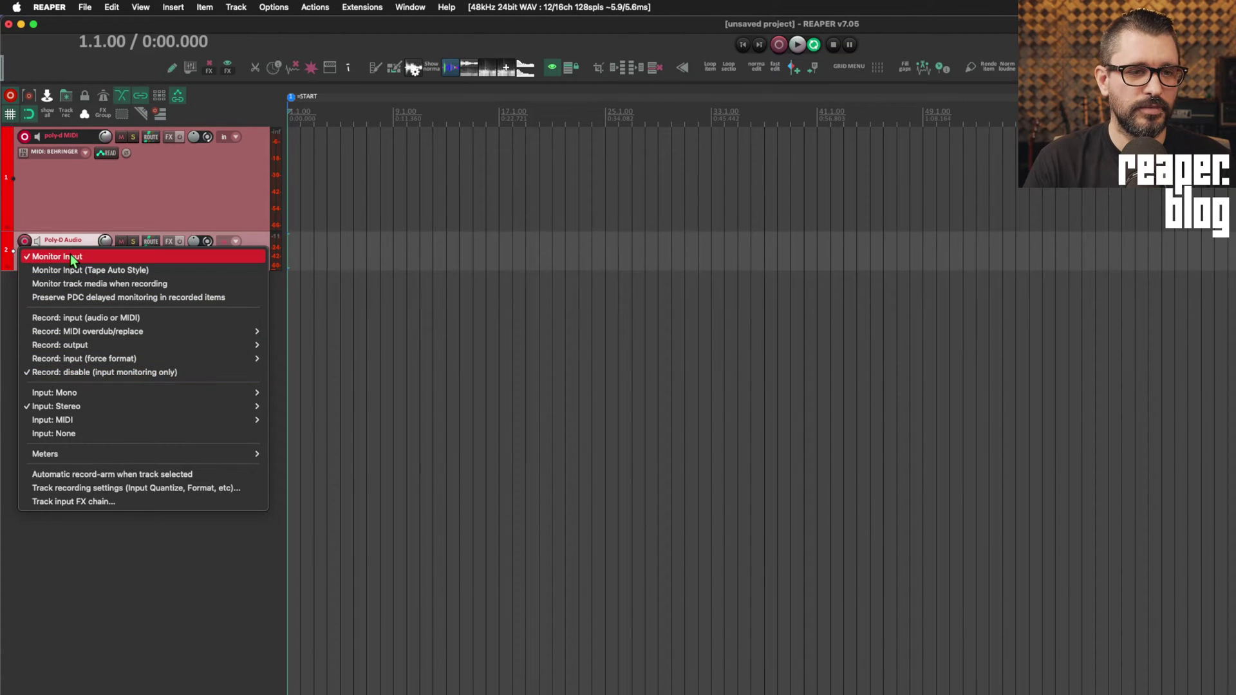
left_click(159, 173)
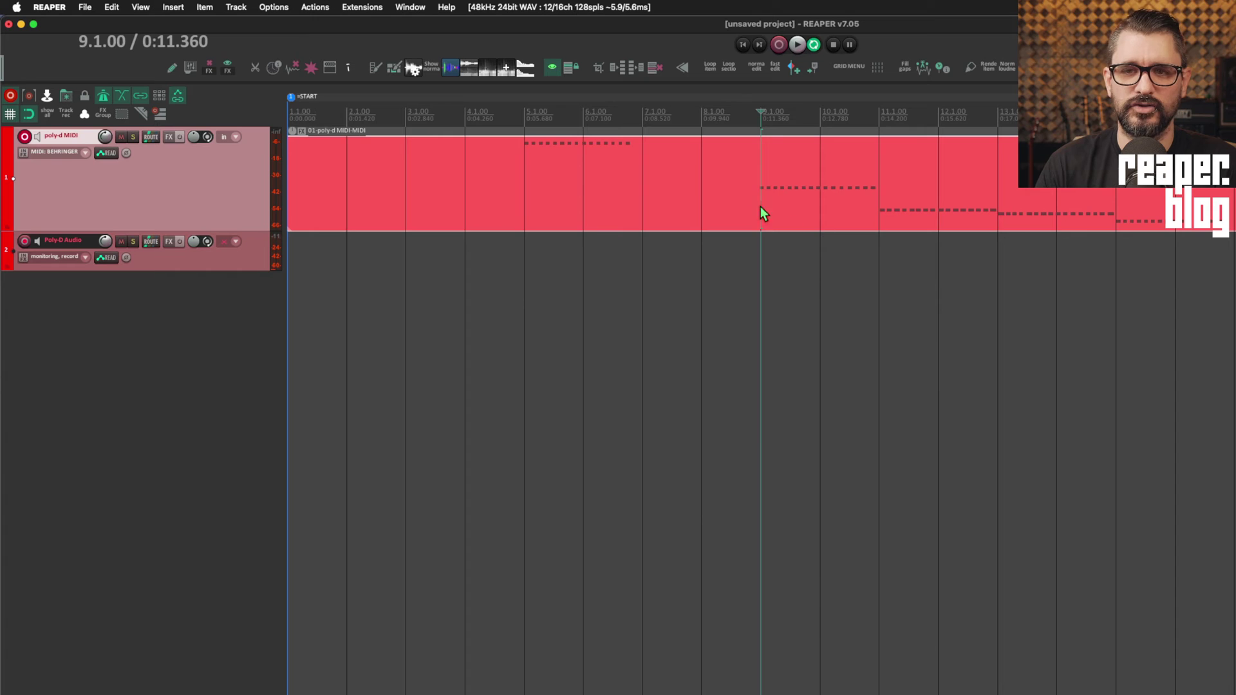
- Trim the recorded MIDI item's left edge so it begins at bar 8
left_click(707, 206)
key("alt+shift+bracketleft")
scroll(743, 259, "down", 4)
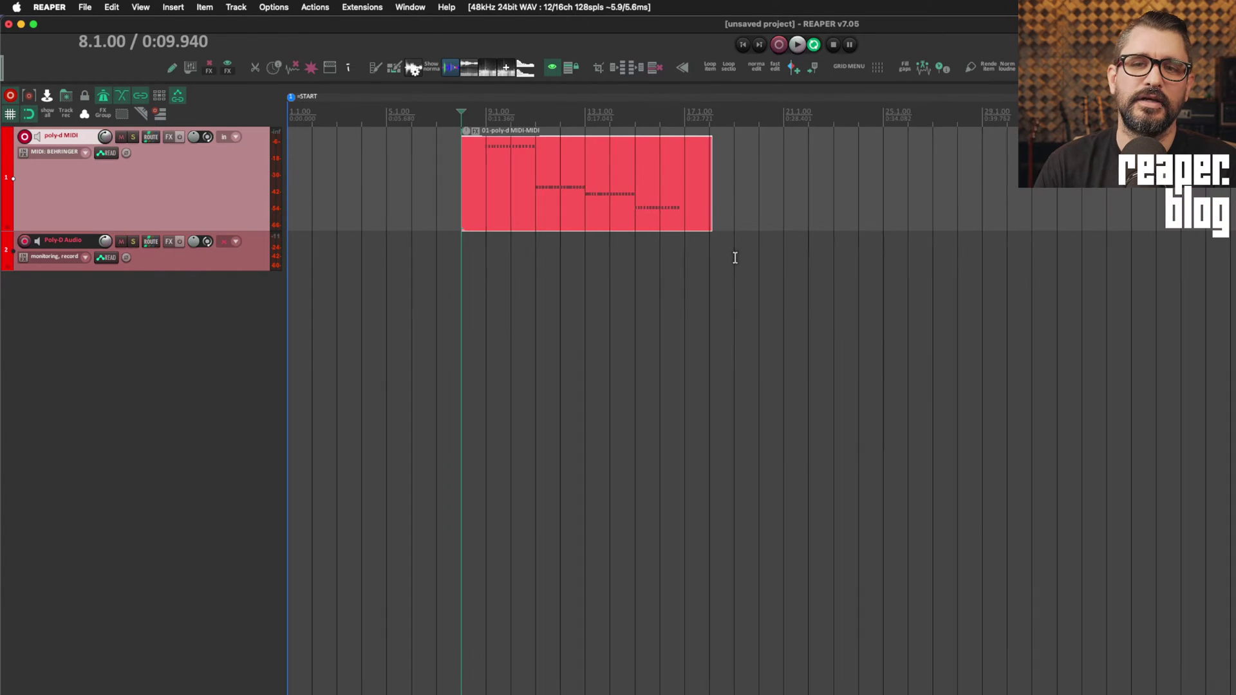
- Open the recorded MIDI item in the MIDI editor and look over its notes
left_click(477, 200)
double_click(497, 196)
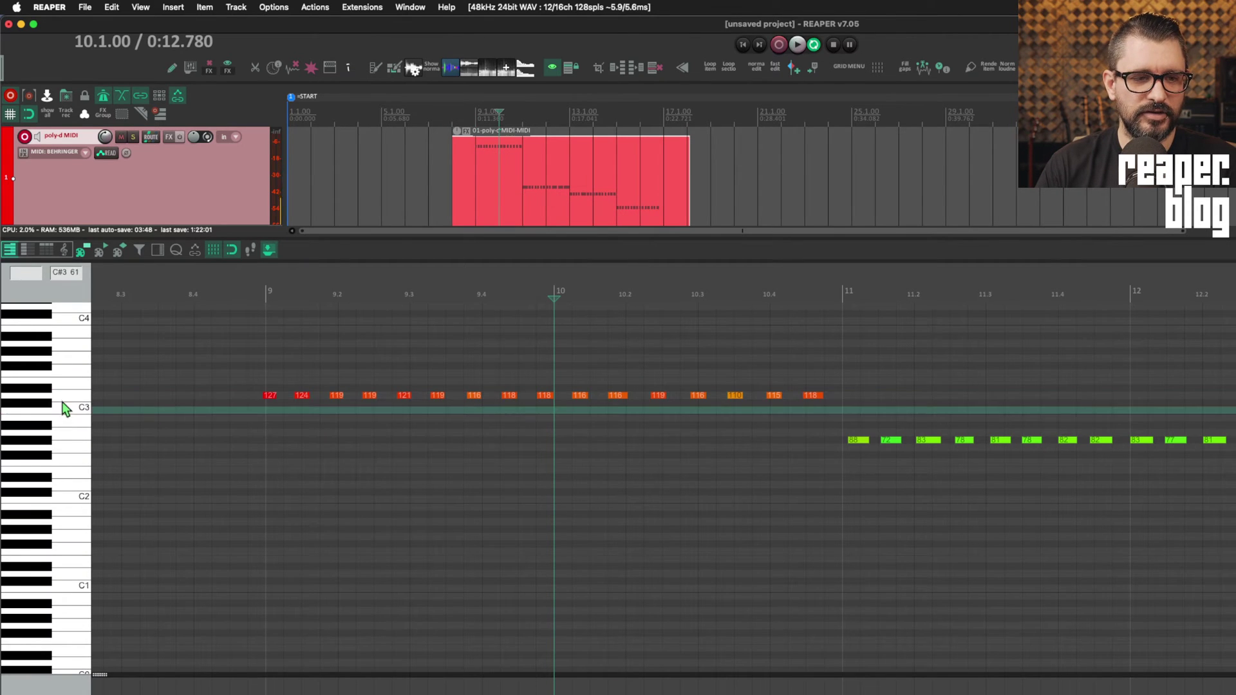
left_click(269, 395)
scroll(283, 418, "down", 2)
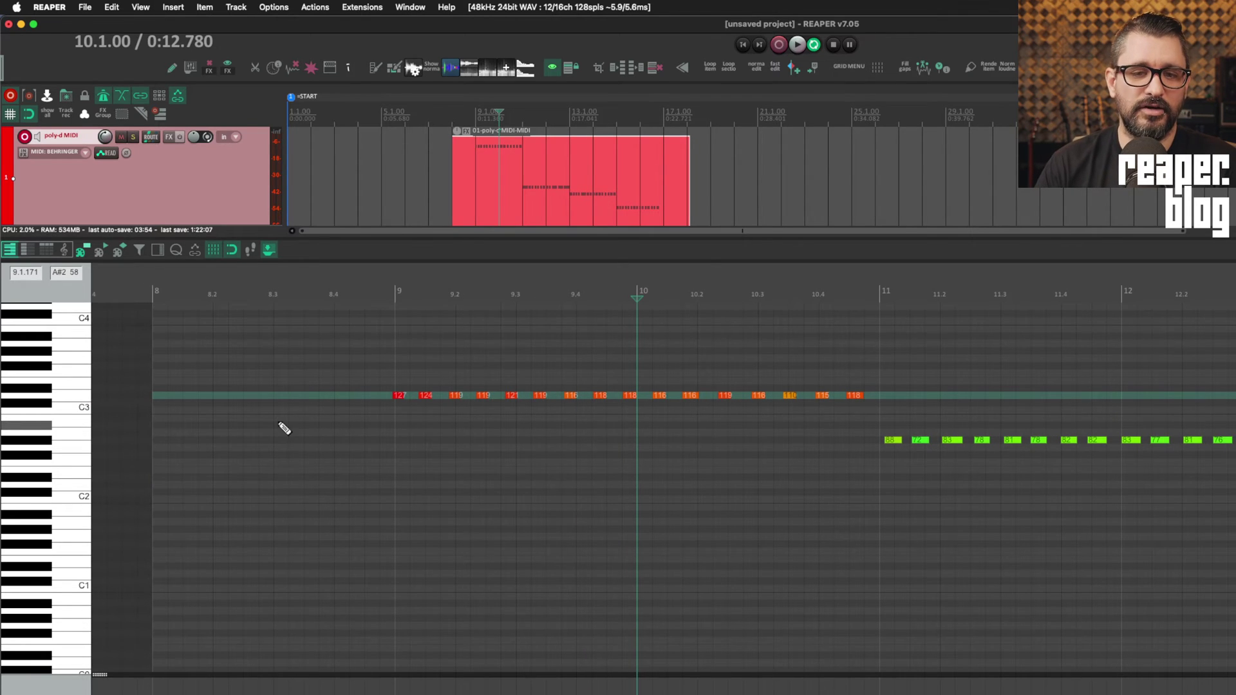
scroll(415, 390, "down", 3)
scroll(682, 390, "right", 5)
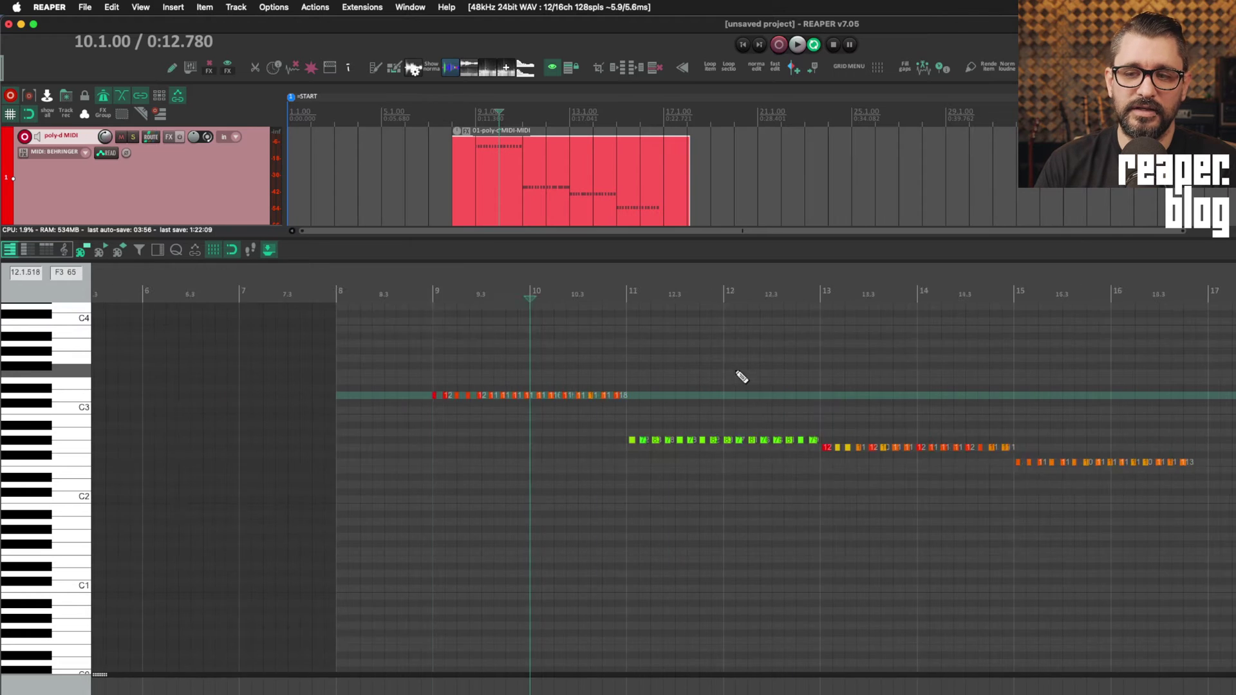
scroll(739, 378, "left", 5)
- Return the edit cursor to bar 9 and bring up the poly-d MIDI track's routing window
left_click(621, 419)
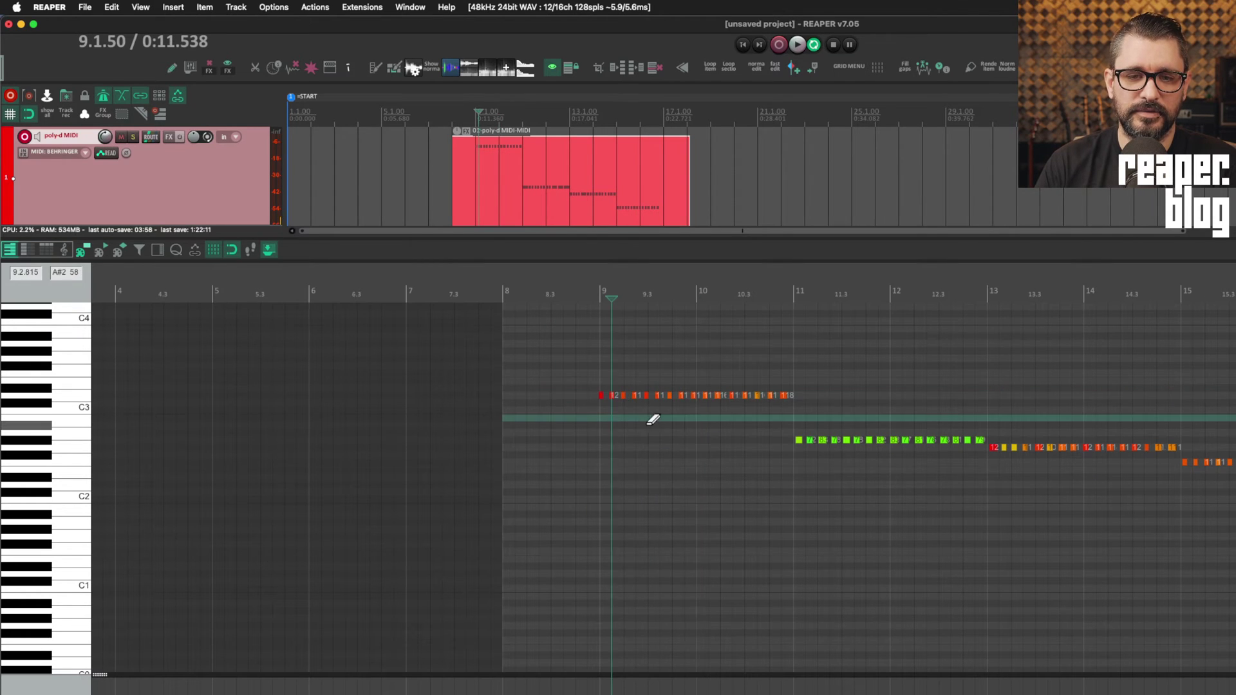
scroll(654, 420, "up", 4)
left_click(487, 186)
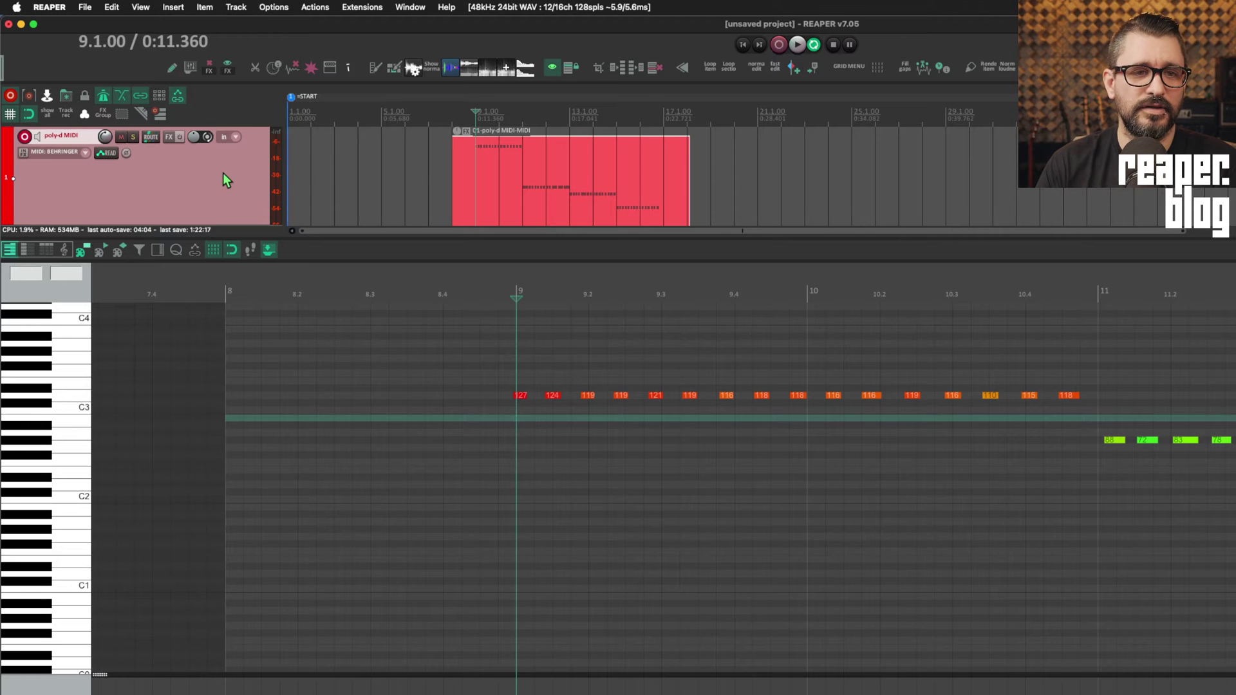
left_click(154, 136)
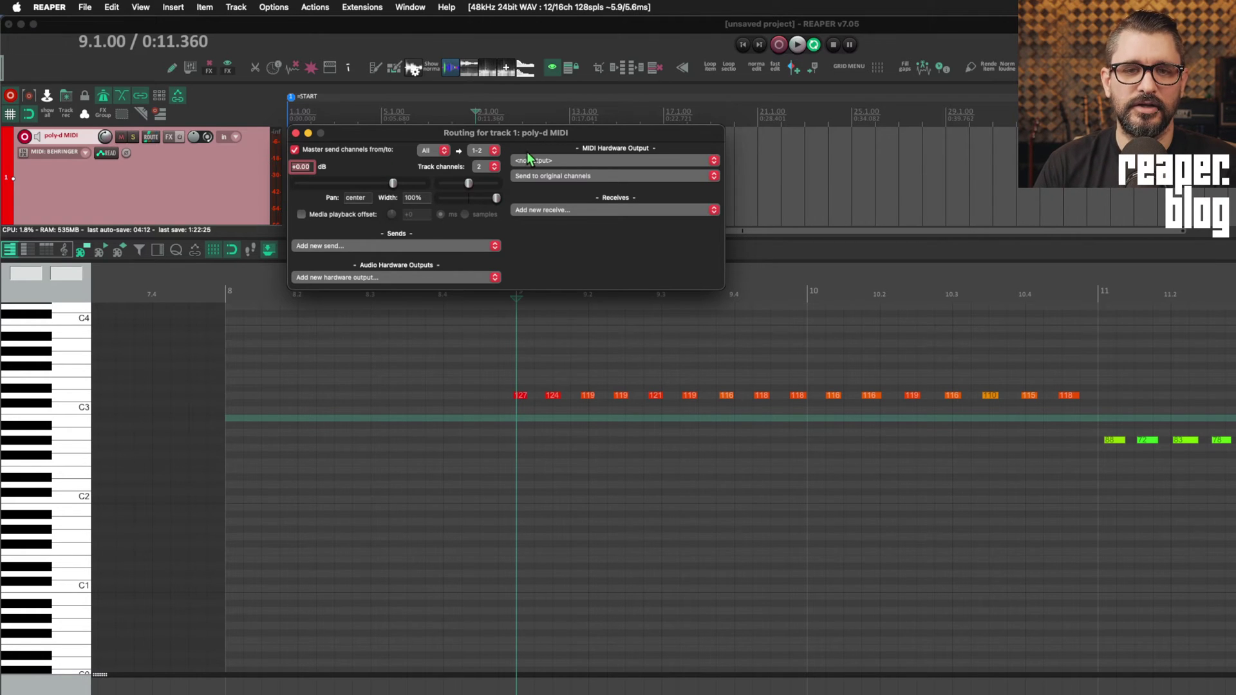
- Set the poly-d MIDI track's MIDI Hardware Output to BEHRINGER - POLY D and close routing
left_click(546, 163)
left_click(545, 162)
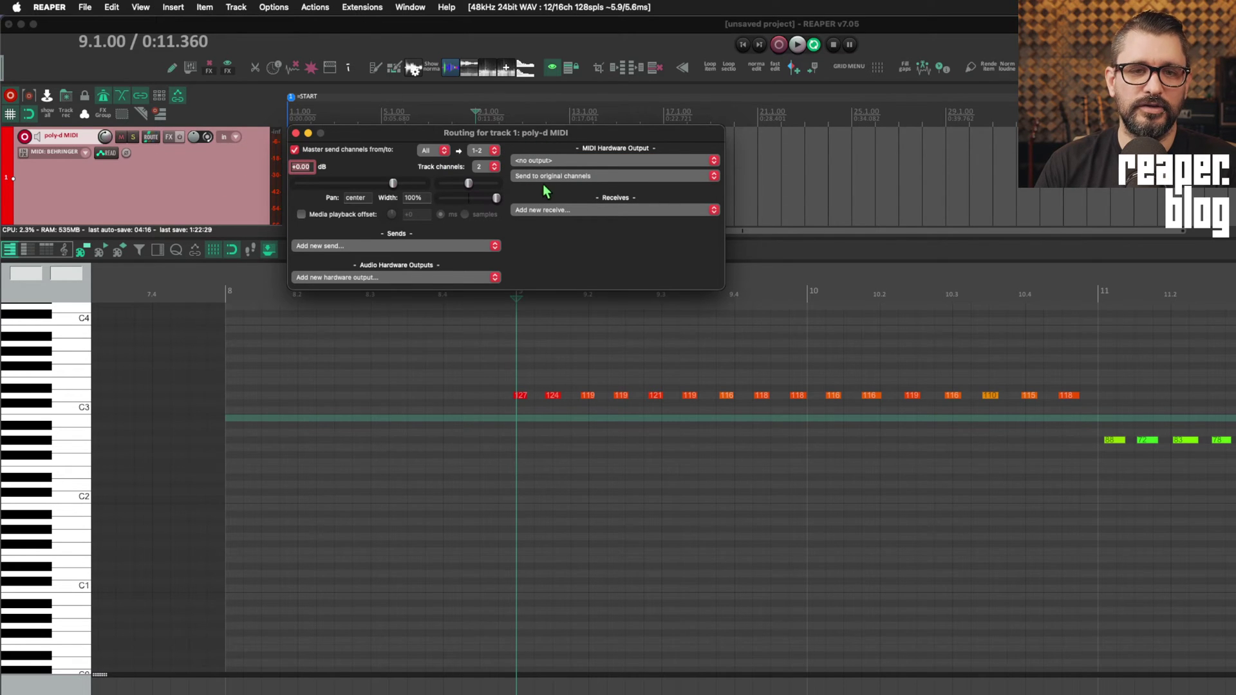
left_click(562, 162)
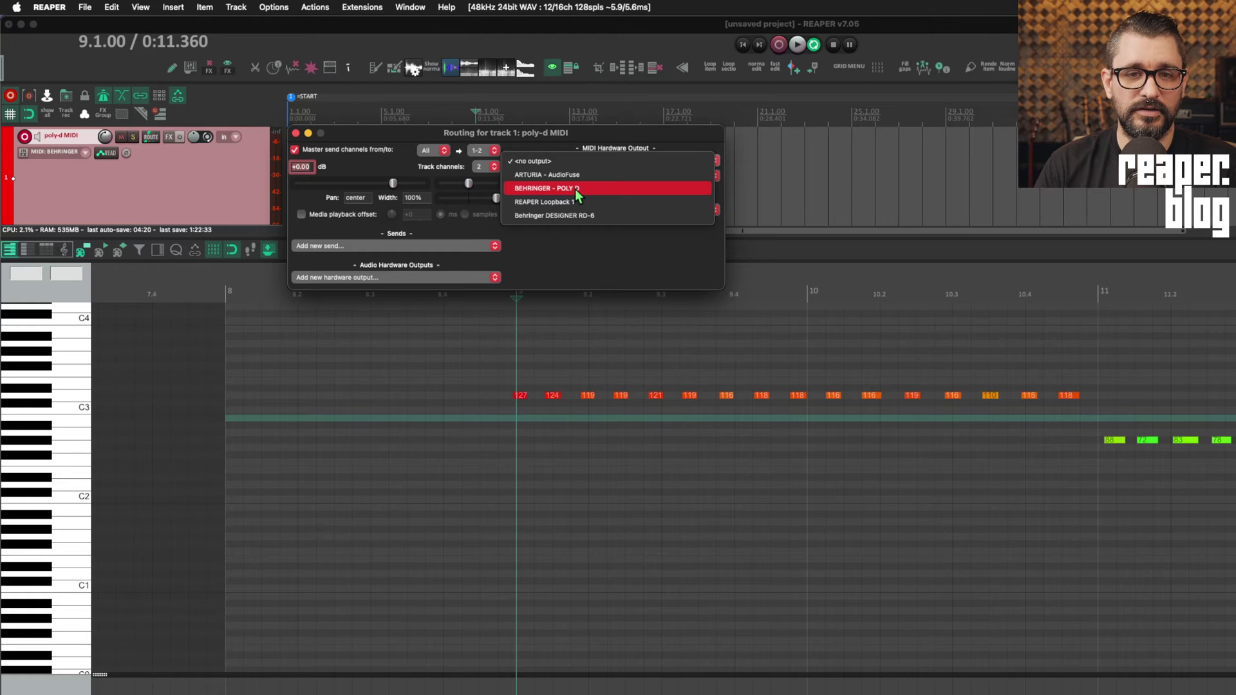
left_click(574, 188)
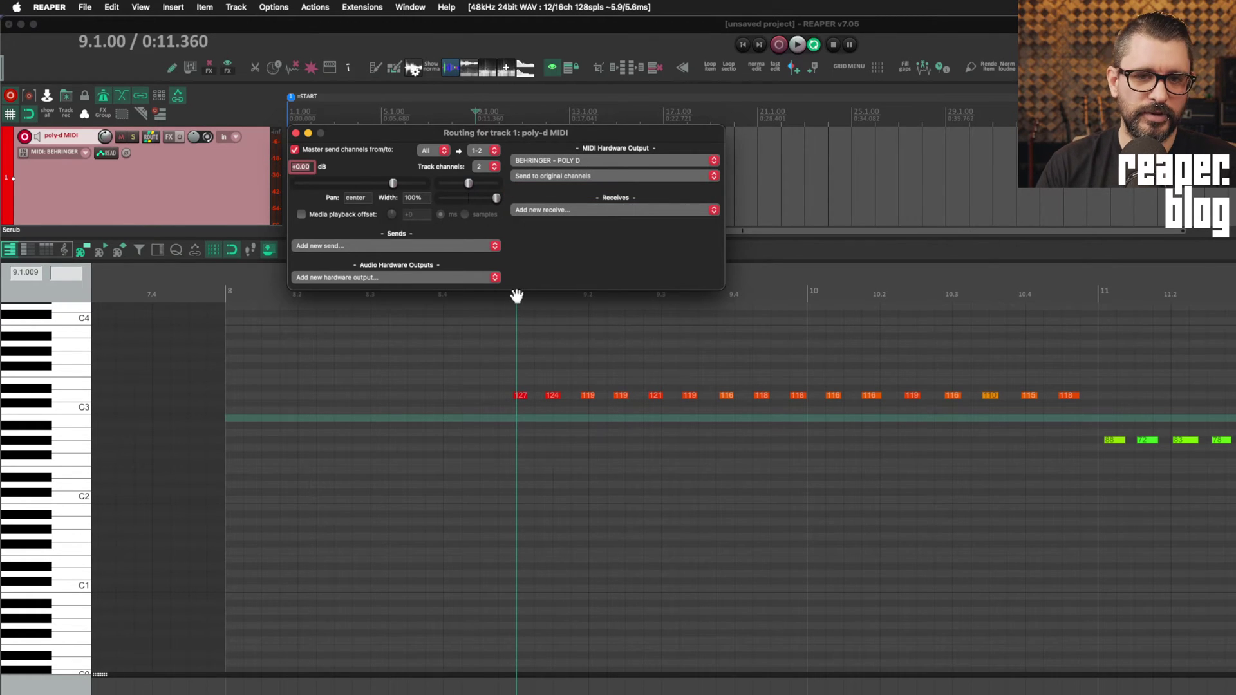
left_click(512, 335)
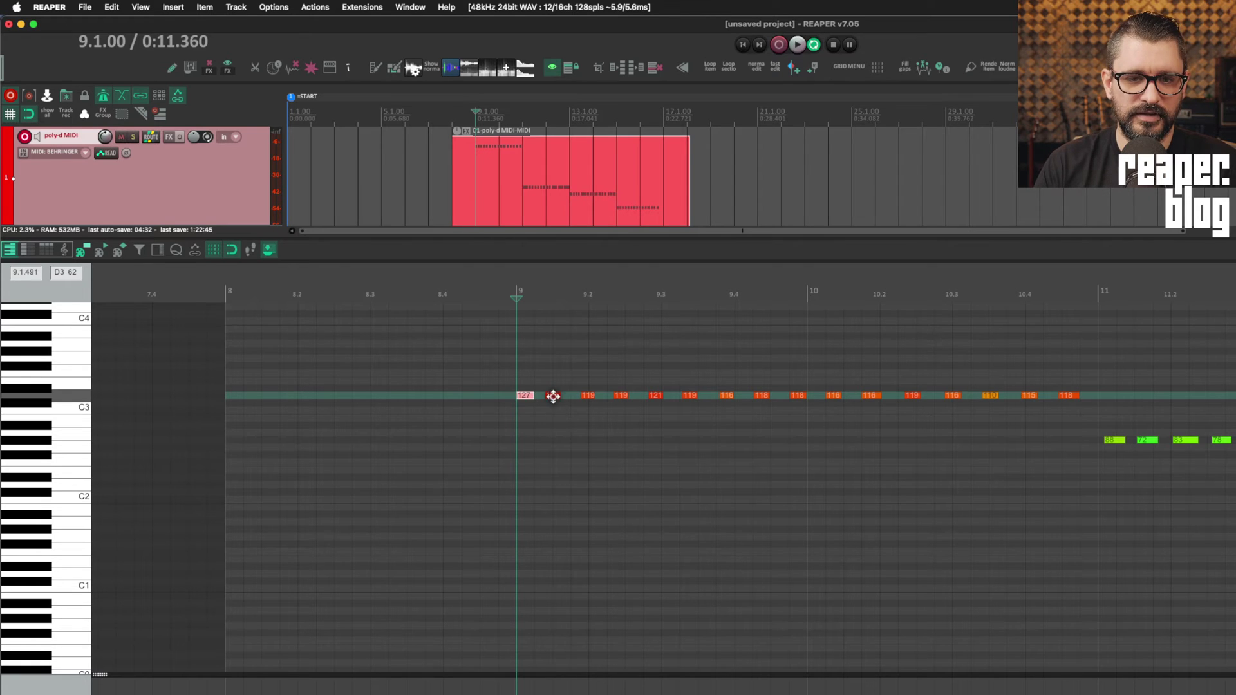
- Shift the note run later, quantize it, and move the last three notes one grid step earlier
left_click_drag(552, 395, 1138, 412)
left_click_drag(652, 395, 669, 395)
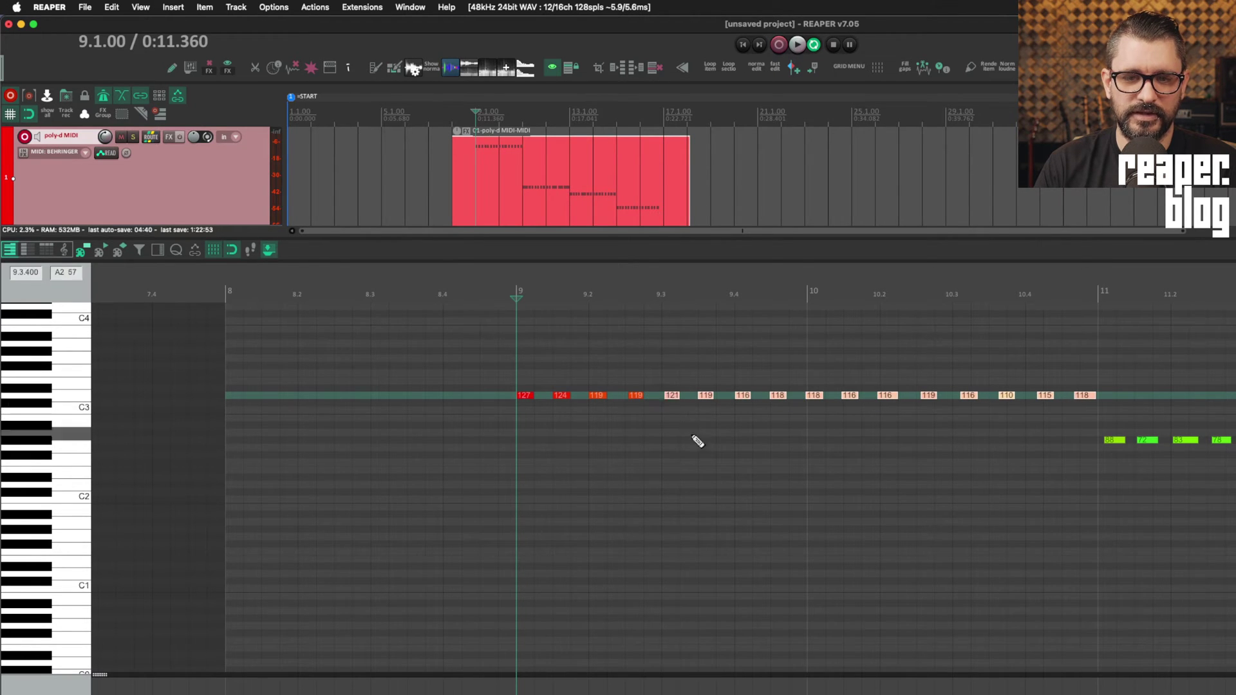
key("q")
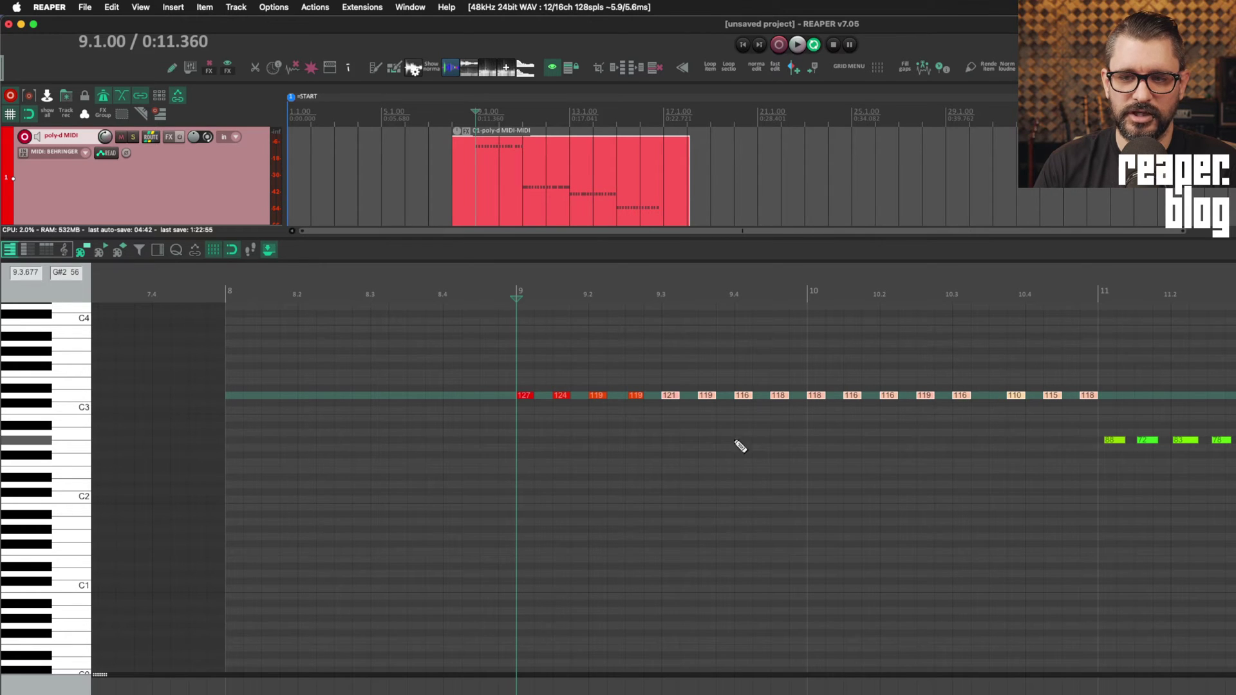
left_click_drag(996, 378, 1136, 428)
left_click_drag(1010, 395, 995, 395)
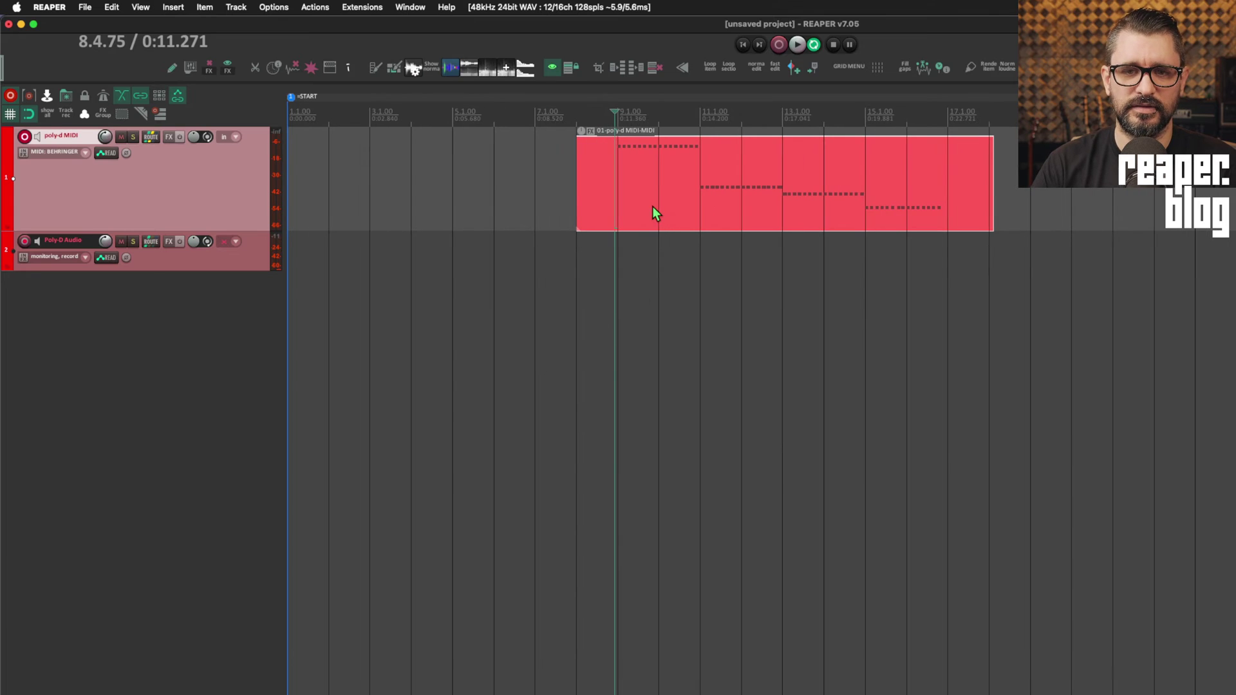
- Drag a time selection over the MIDI item from bar 9 to about bar 17
left_click_drag(618, 188, 949, 171)
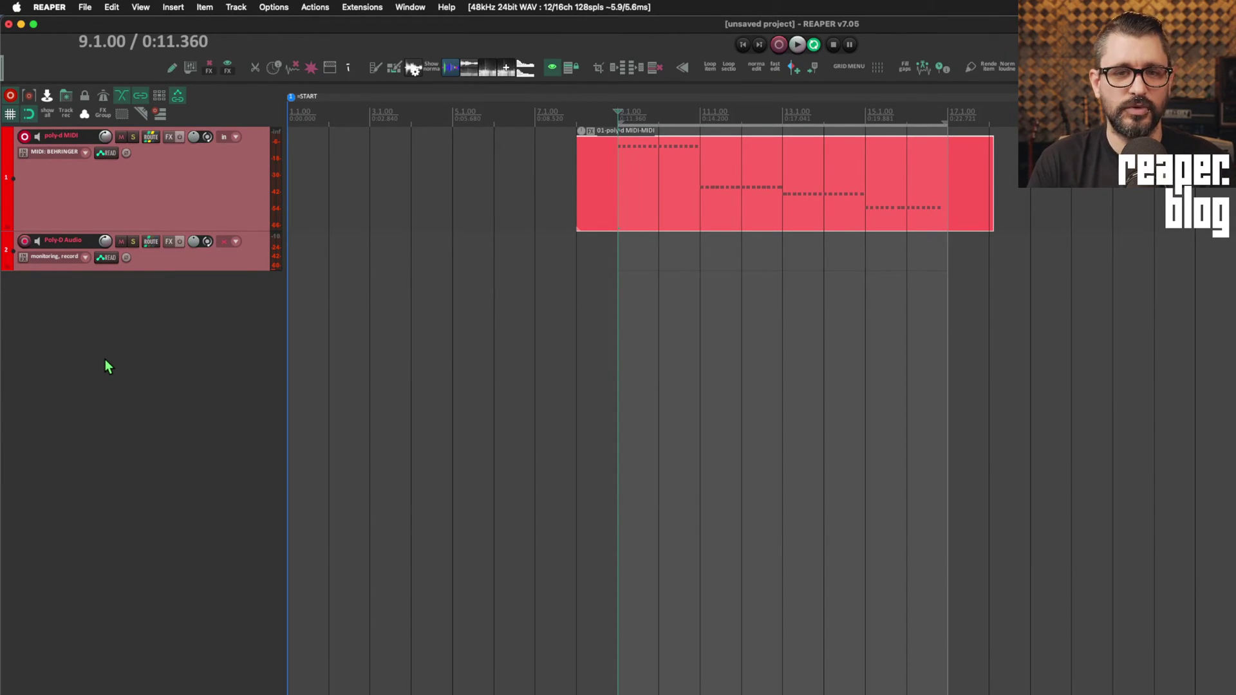
- Disarm the MIDI track and record Poly-D-Audio-006.wav on the Poly-D Audio track from bar 8
left_click(23, 136)
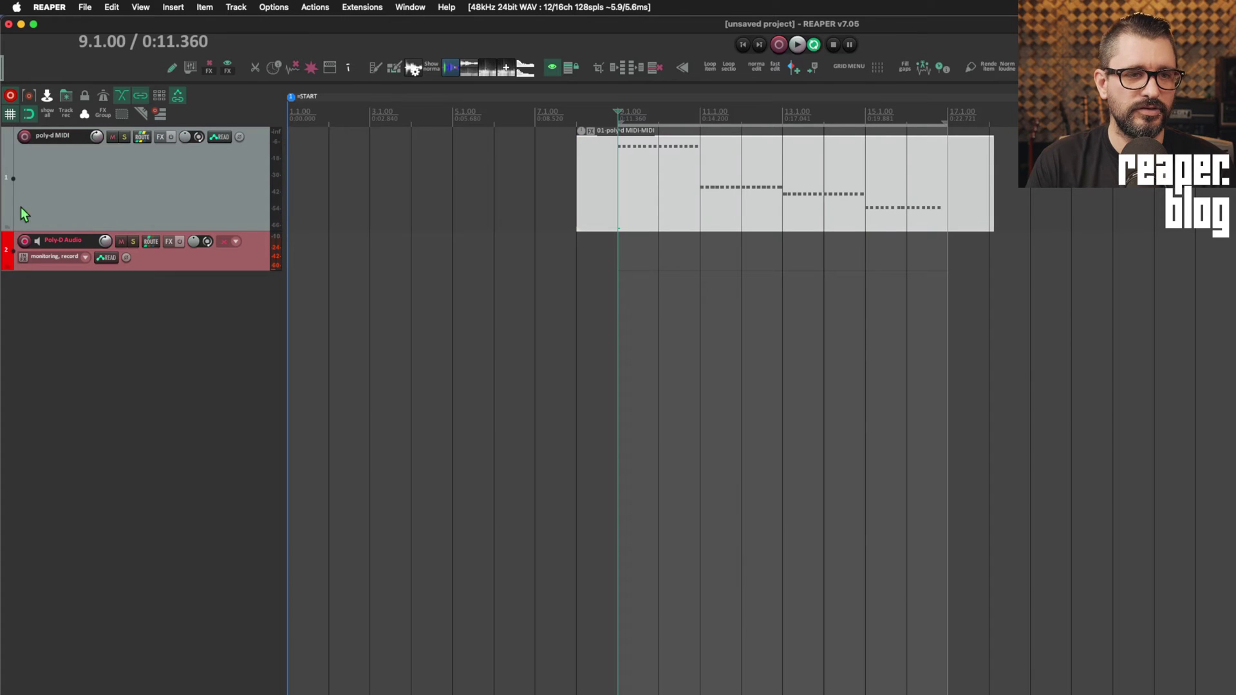
right_click(26, 242)
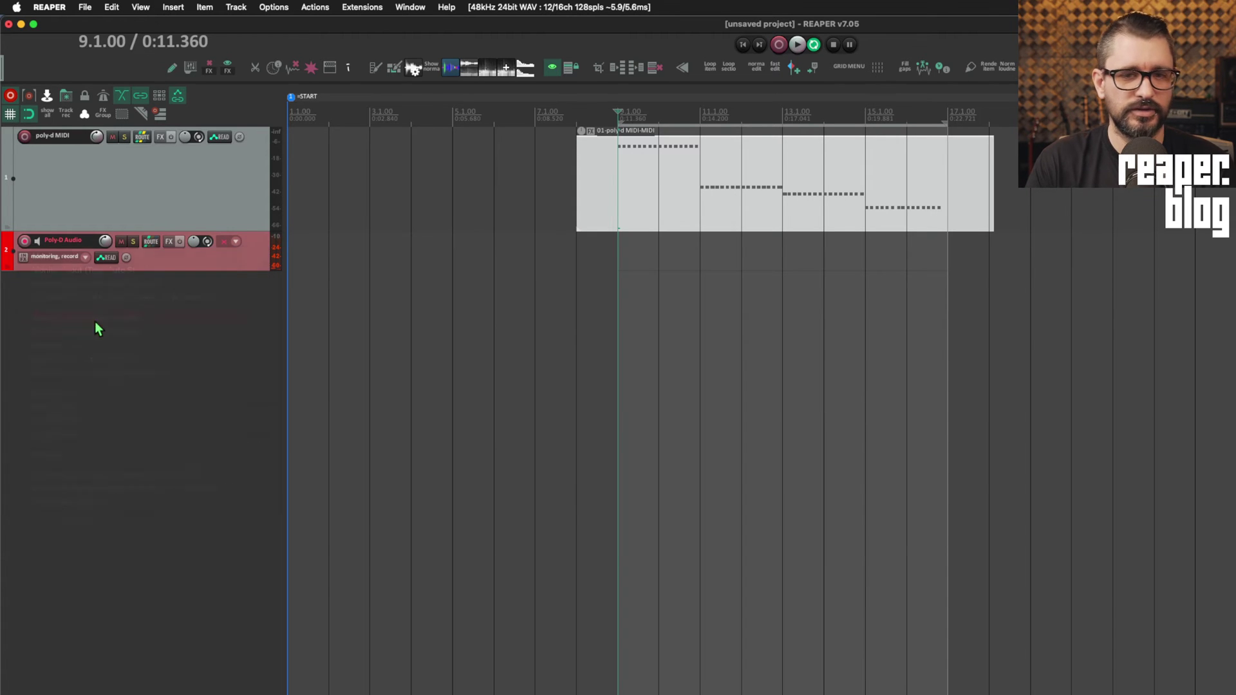
left_click(576, 117)
key("Escape")
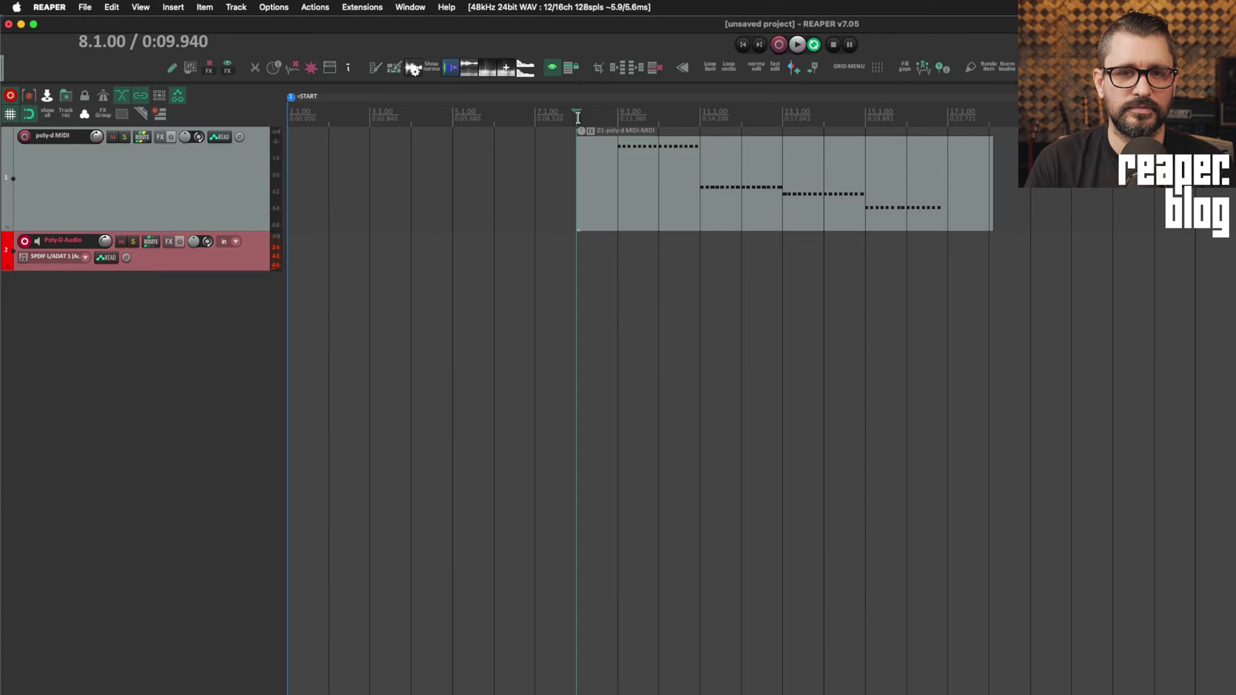
key("super+r")
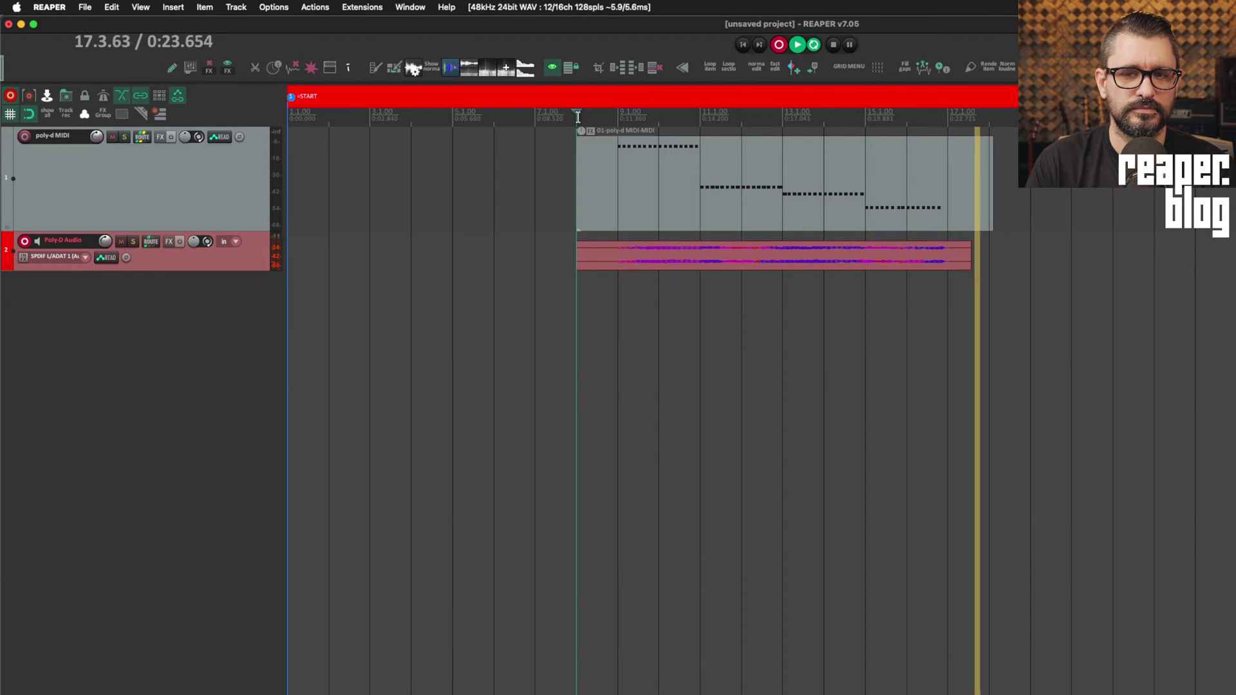
key("space")
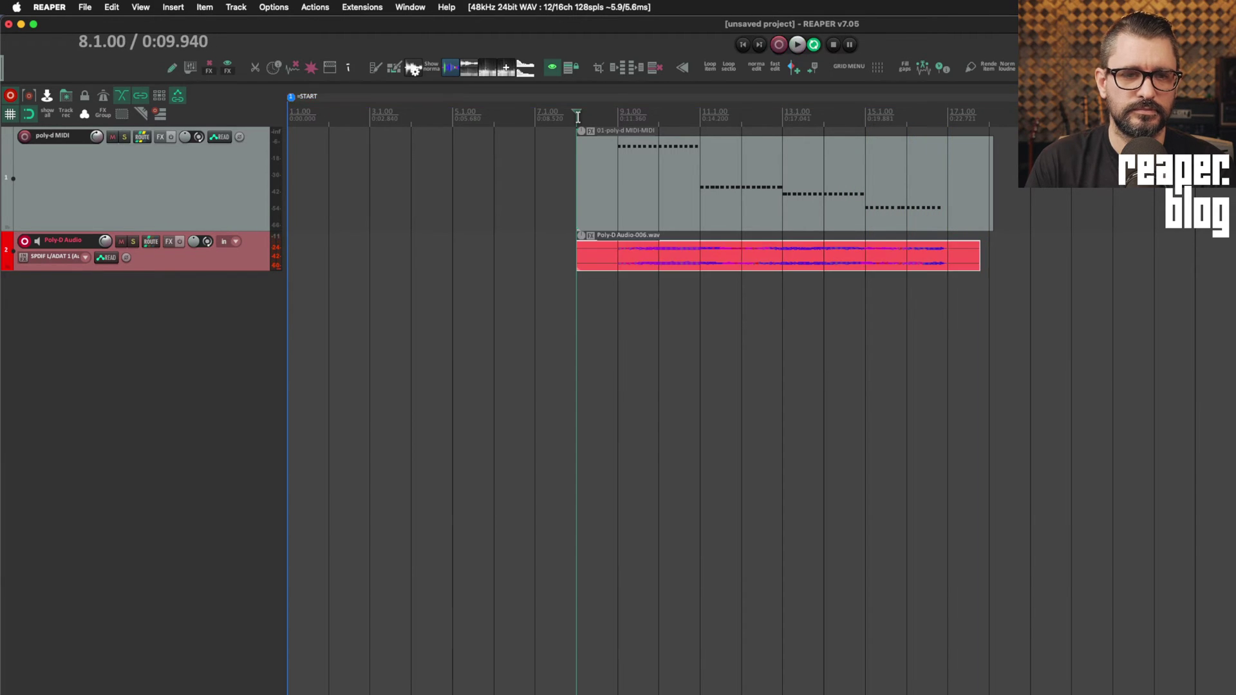
- Set the Poly-D Audio track to monitoring only, arm the poly-d MIDI track, and cursor to bar 19
right_click(25, 243)
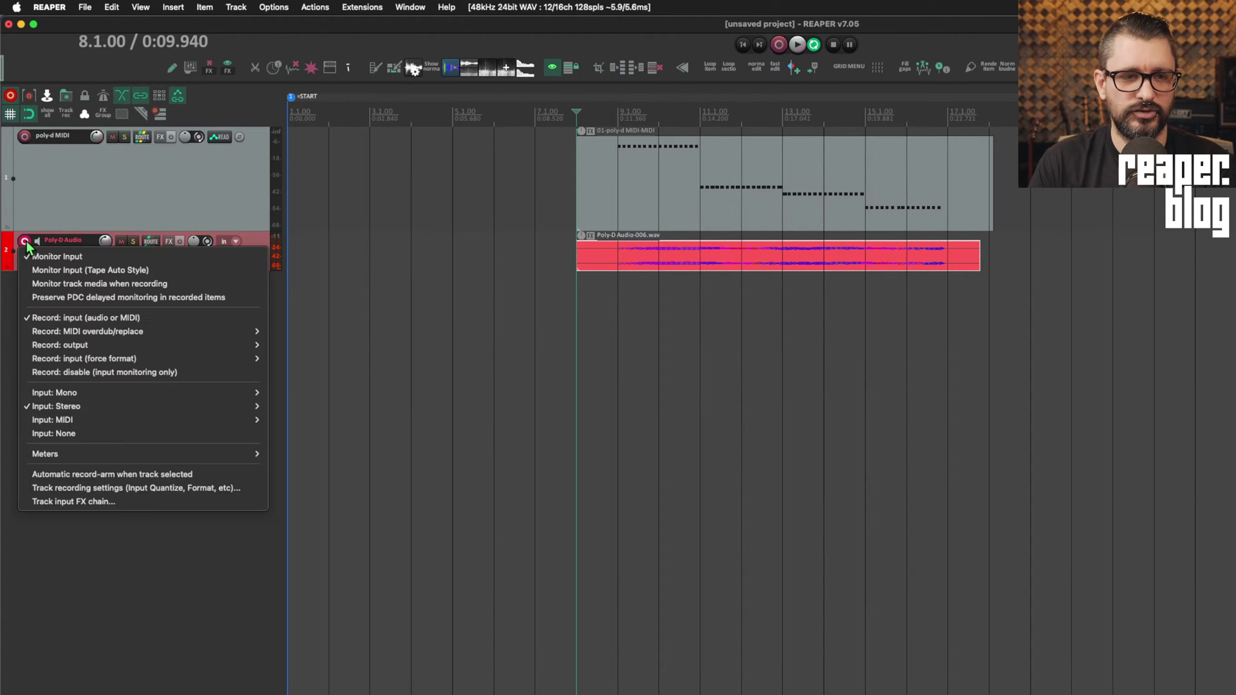
left_click(70, 371)
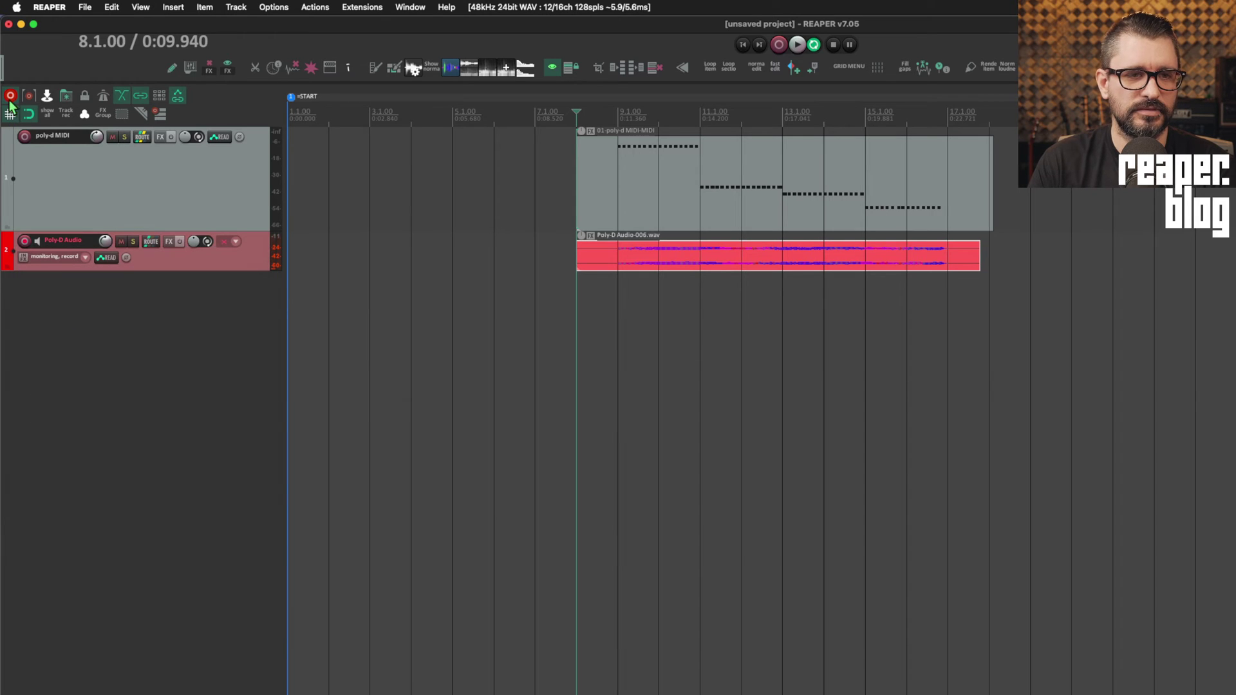
left_click(24, 136)
scroll(187, 183, "right", 5)
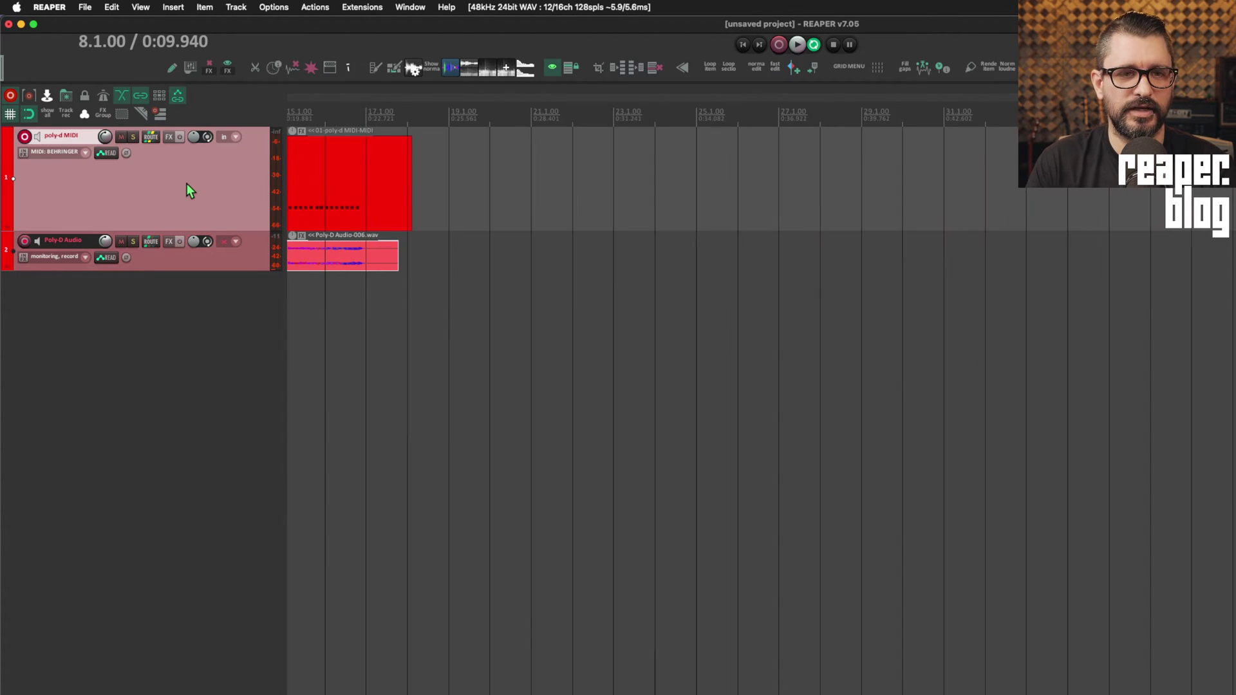
left_click(449, 167)
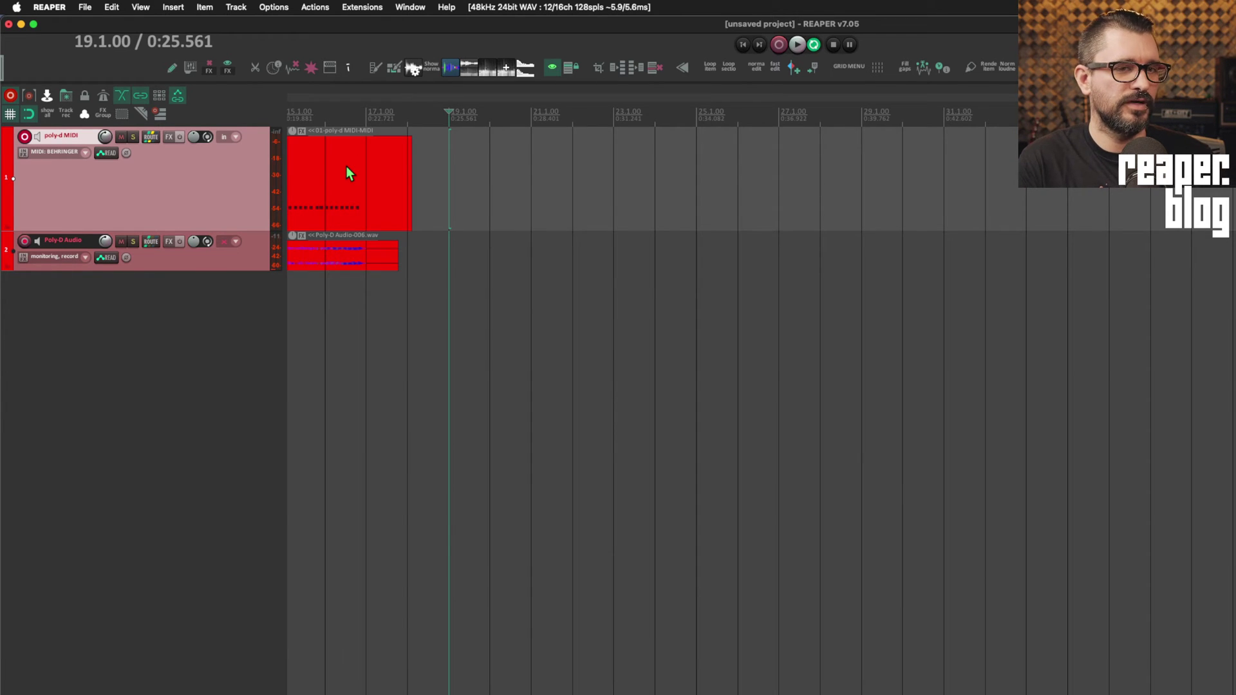
- Change the poly-d MIDI track's MIDI Hardware Output from BEHRINGER - POLY D to <no output>
left_click(151, 136)
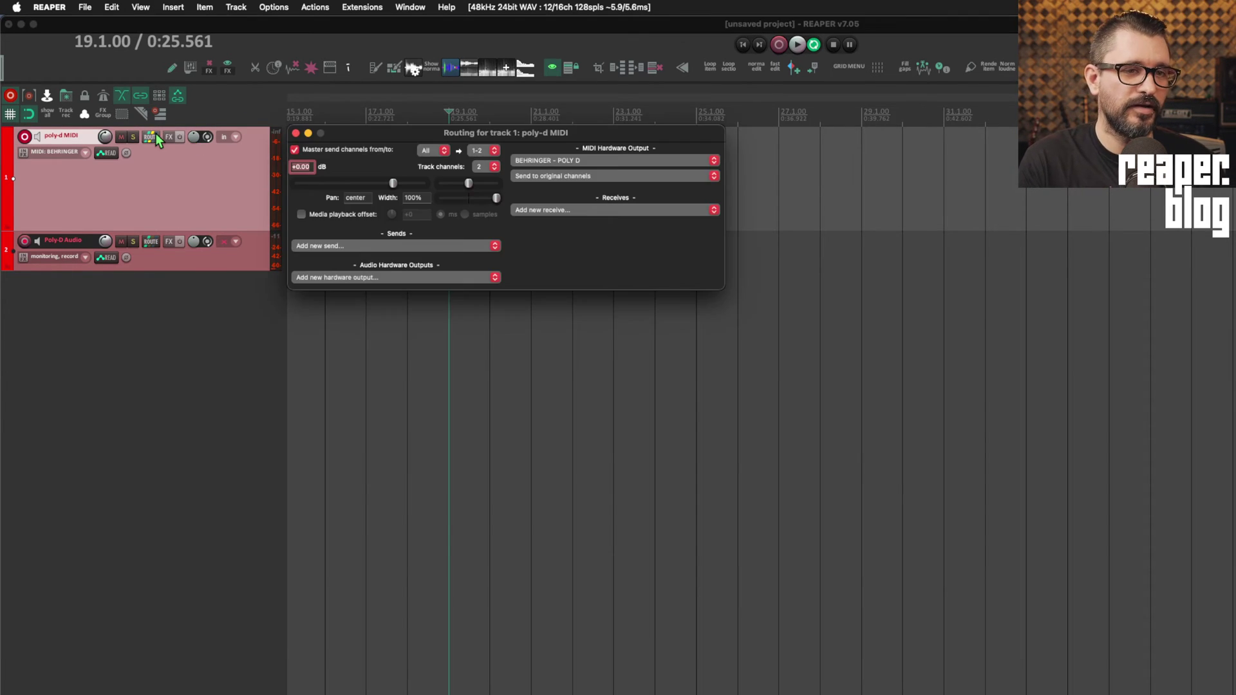
left_click(550, 166)
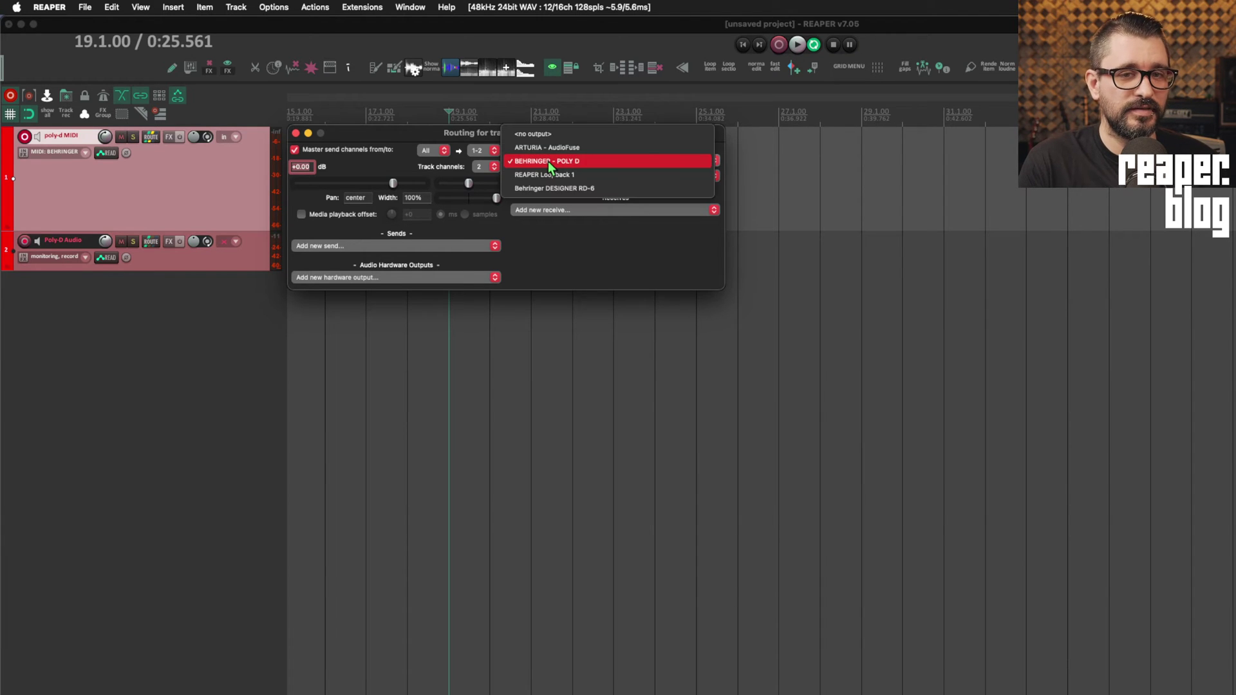
left_click(170, 167)
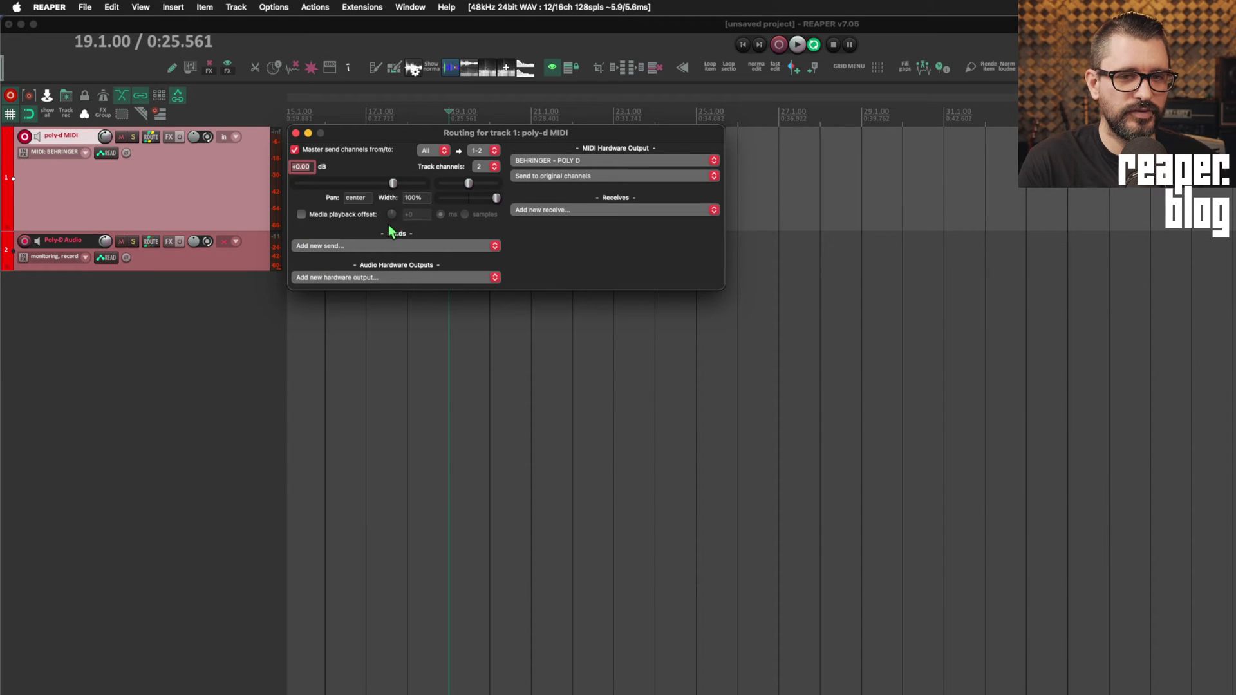
left_click(563, 160)
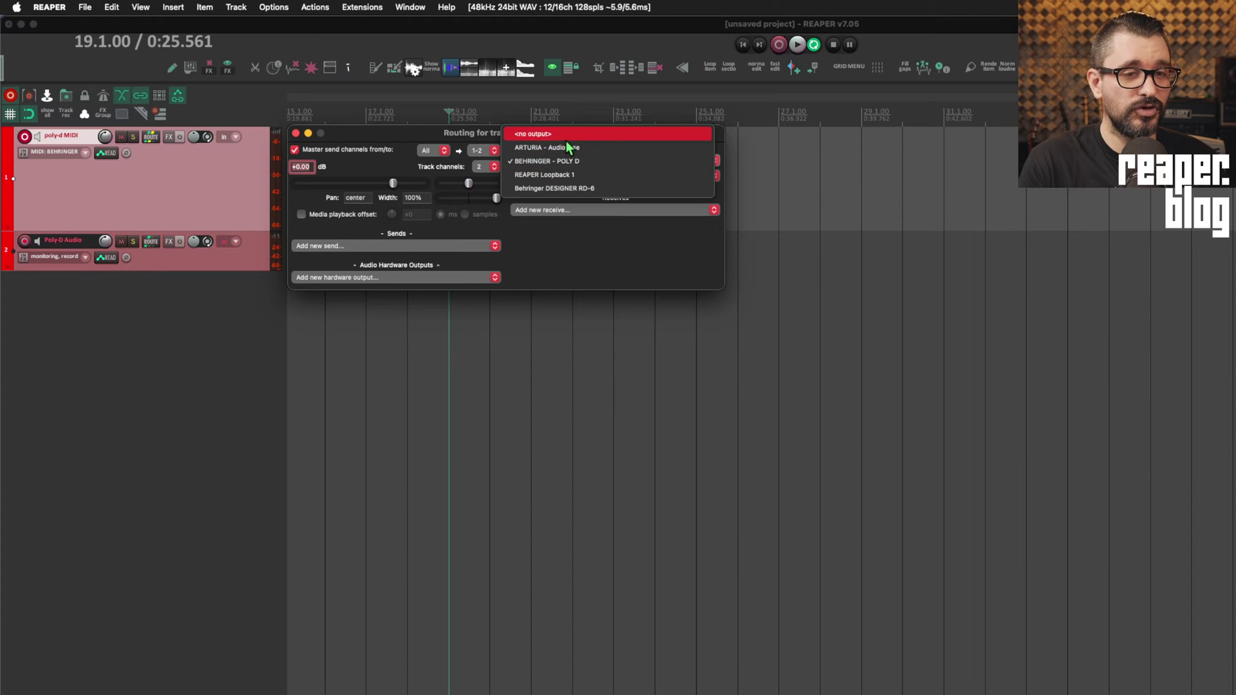
left_click(555, 267)
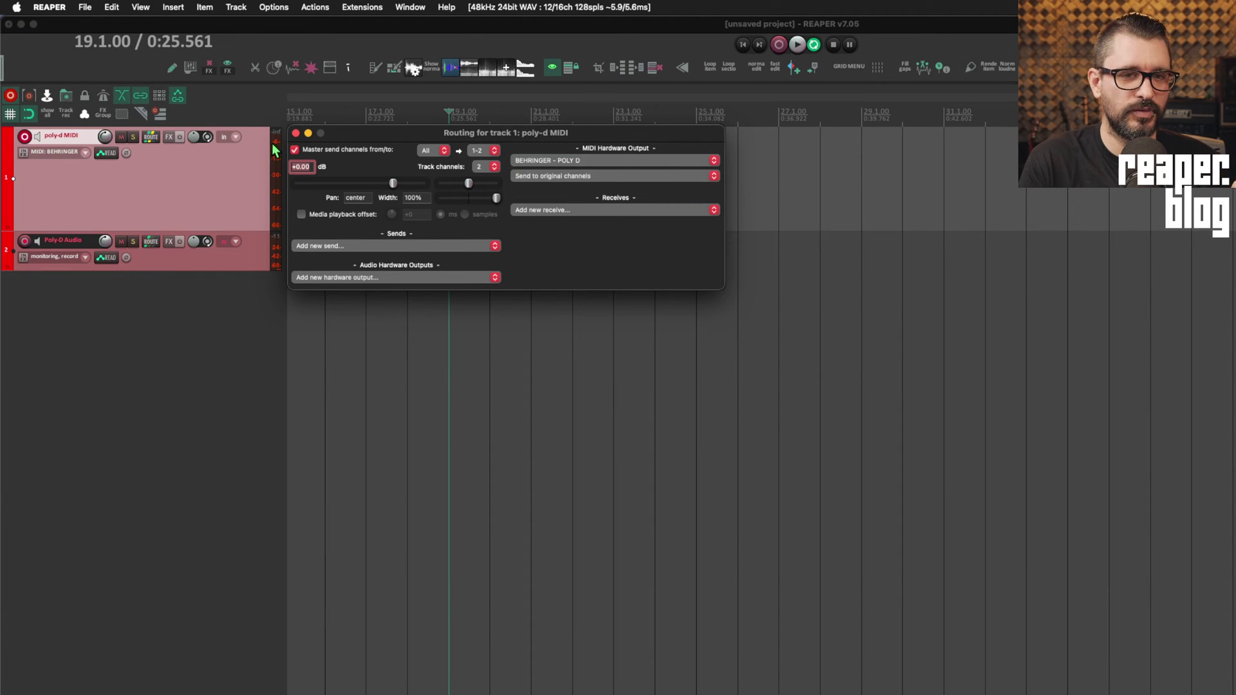
left_click(543, 161)
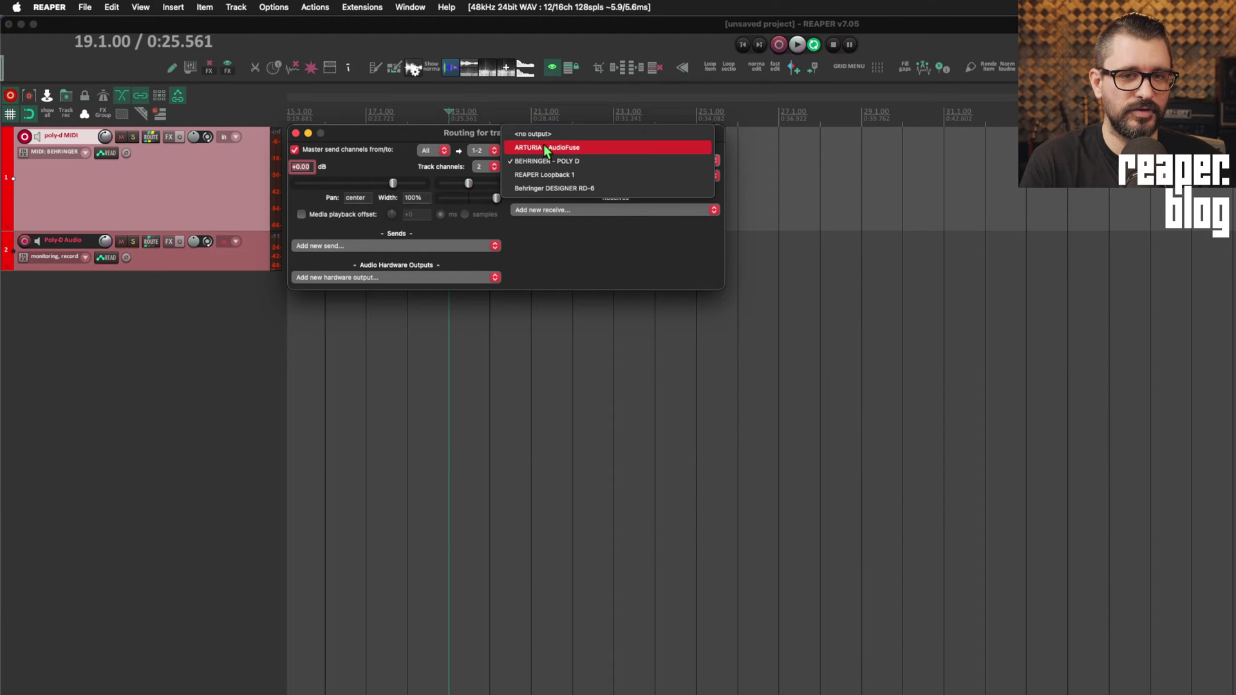
left_click(542, 137)
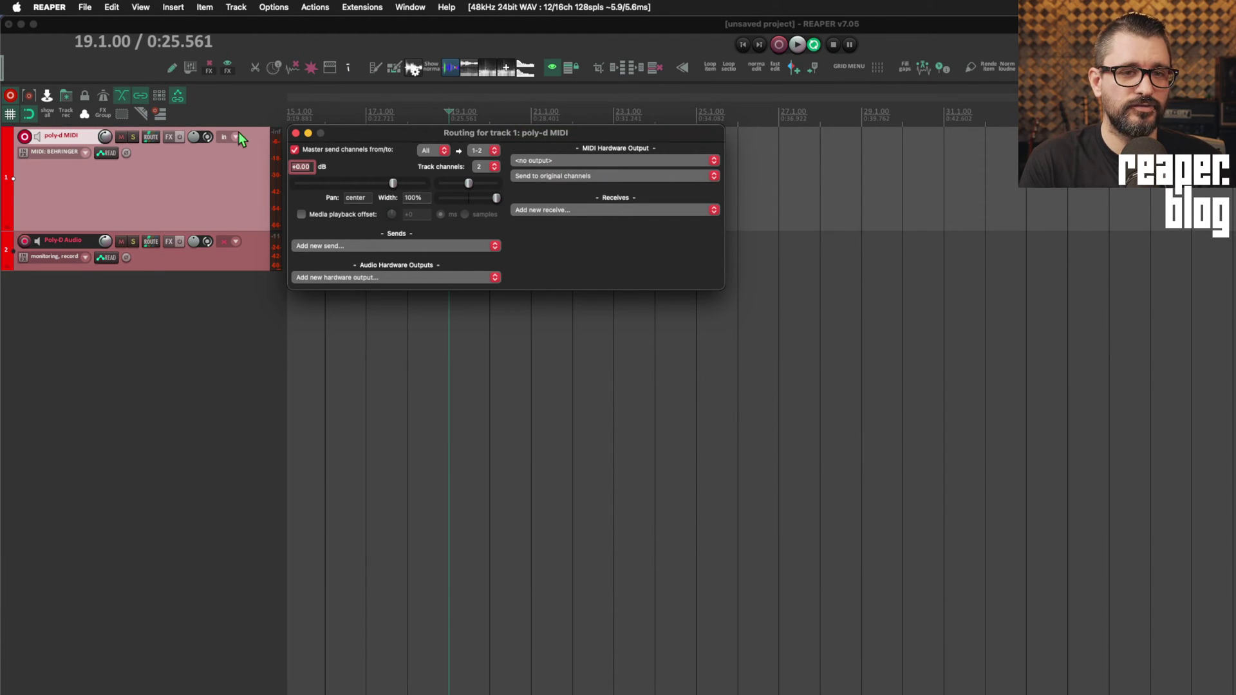
left_click(296, 132)
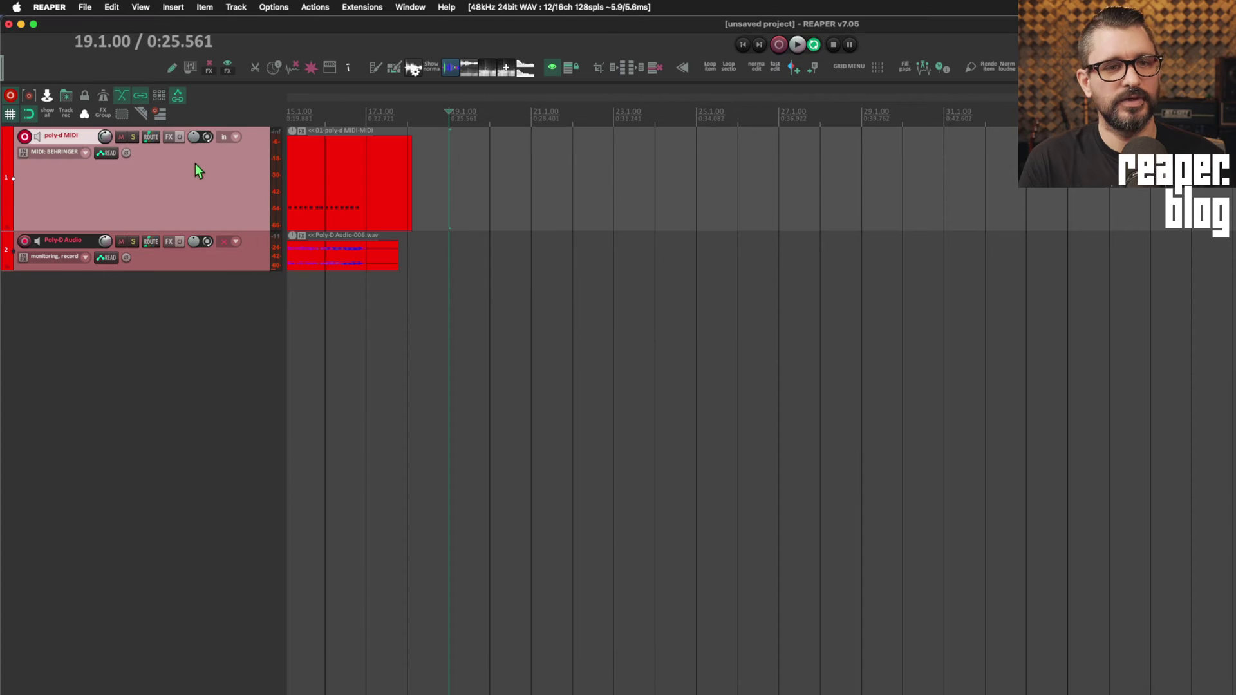
- Add VST: ReaInsert (Cockos) from the Cockos folder to the poly-d MIDI track's FX chain
left_click(169, 138)
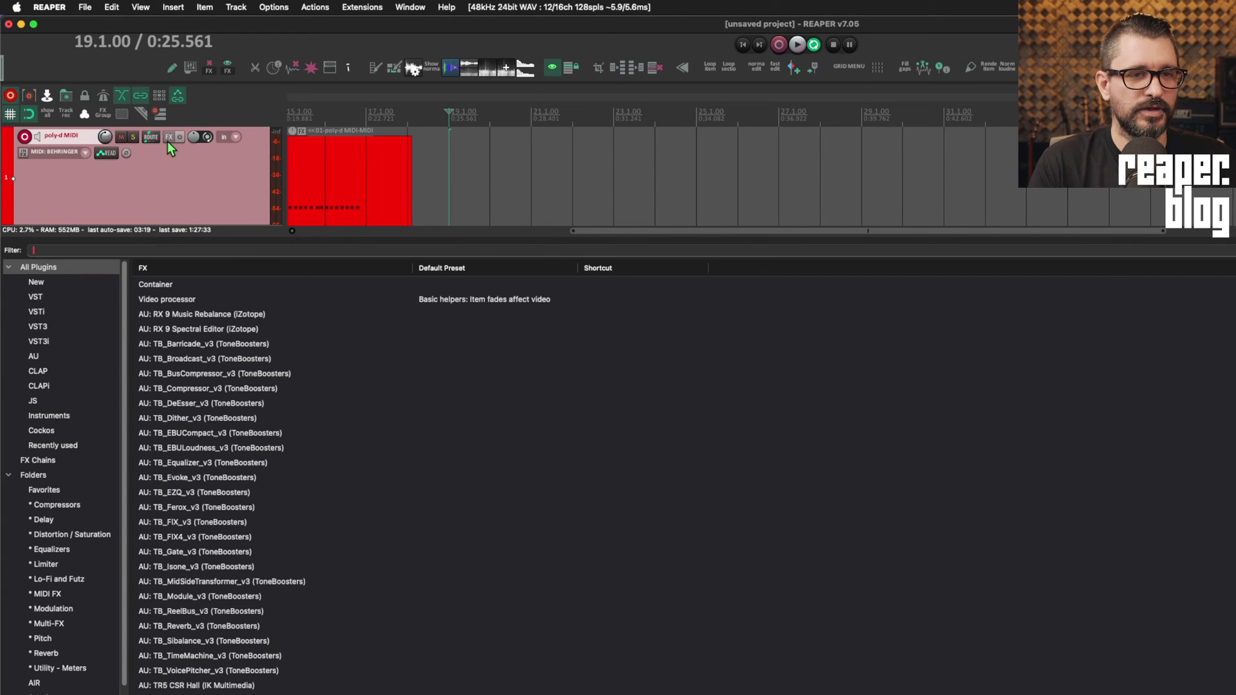
left_click(58, 431)
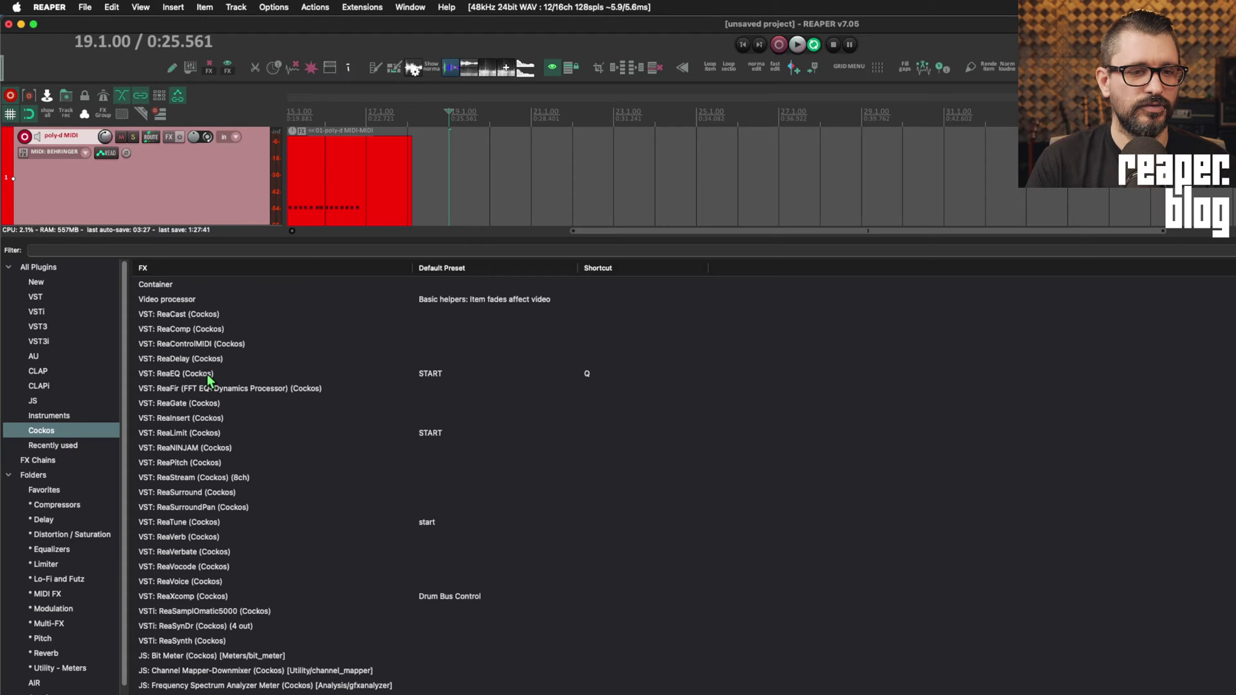
left_click(193, 420)
double_click(193, 421)
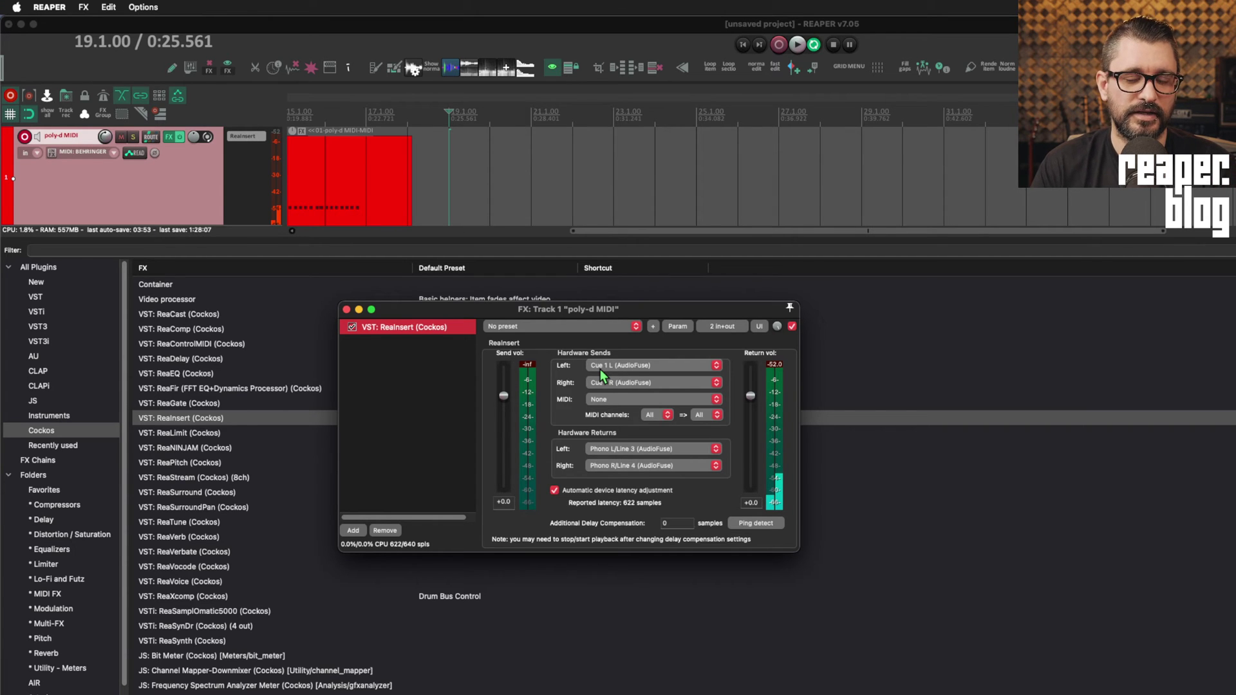
- Set ReaInsert's left/right sends and right return to None, and its MIDI output to BEHRINGER - POLY D
left_click(599, 366)
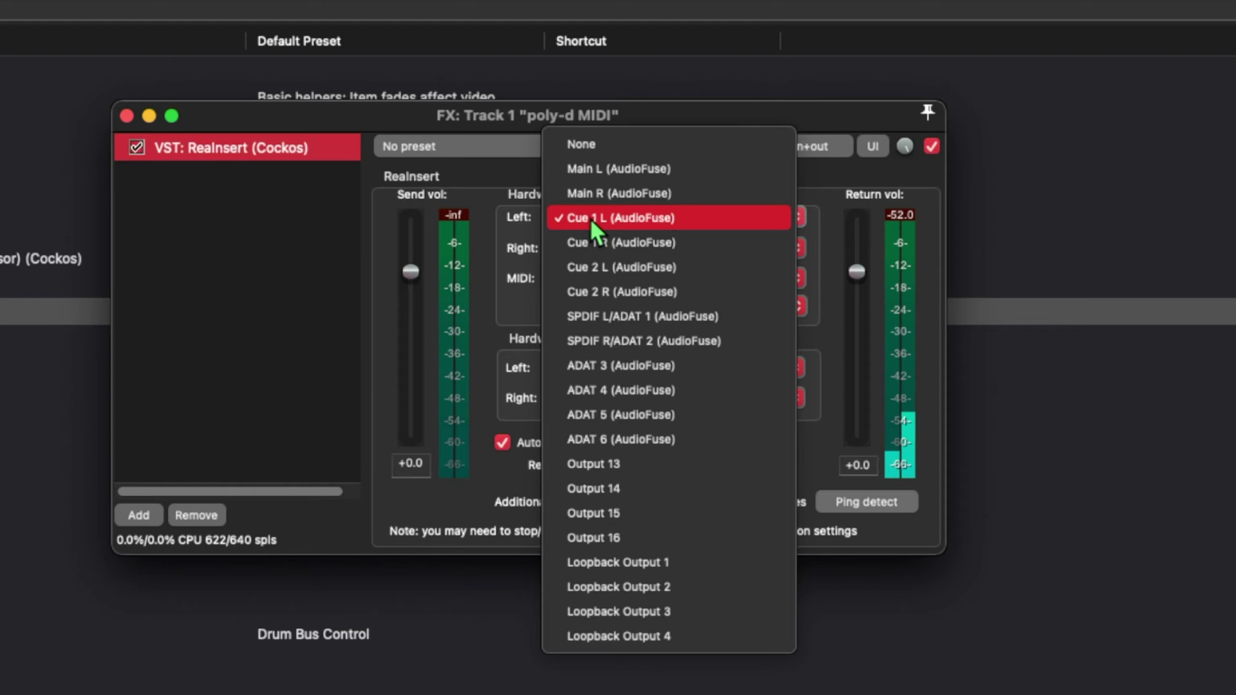
left_click(599, 148)
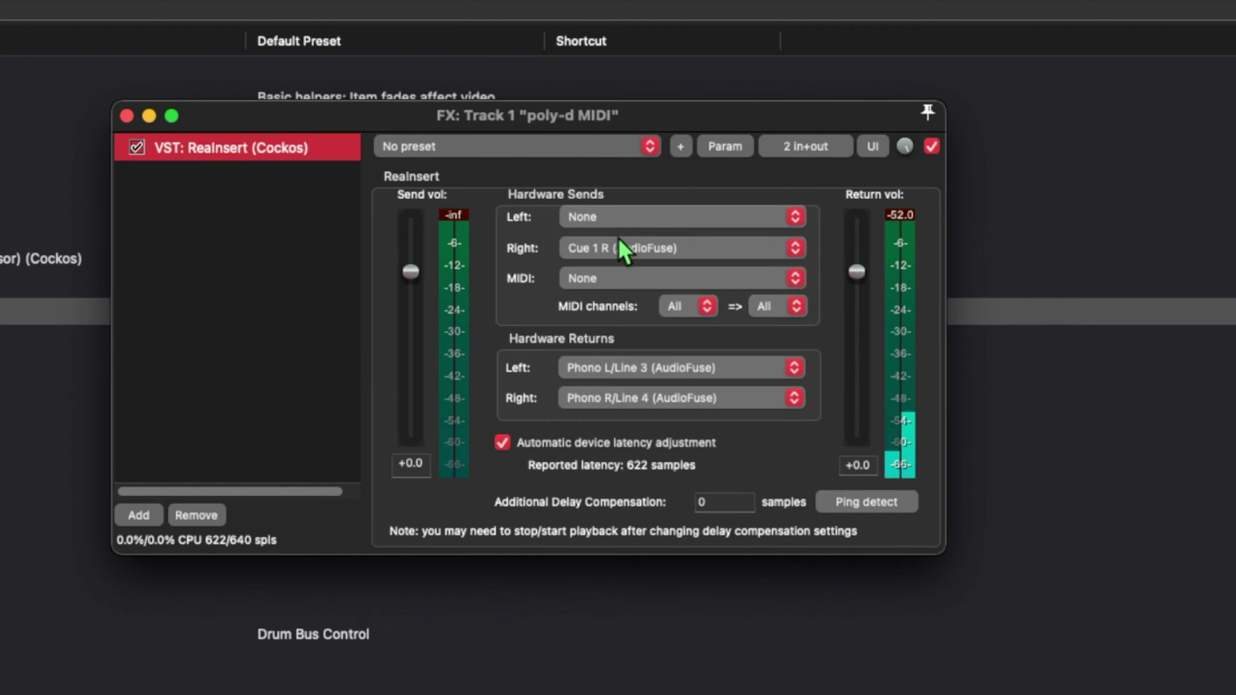
left_click(620, 244)
left_click(628, 158)
left_click(644, 368)
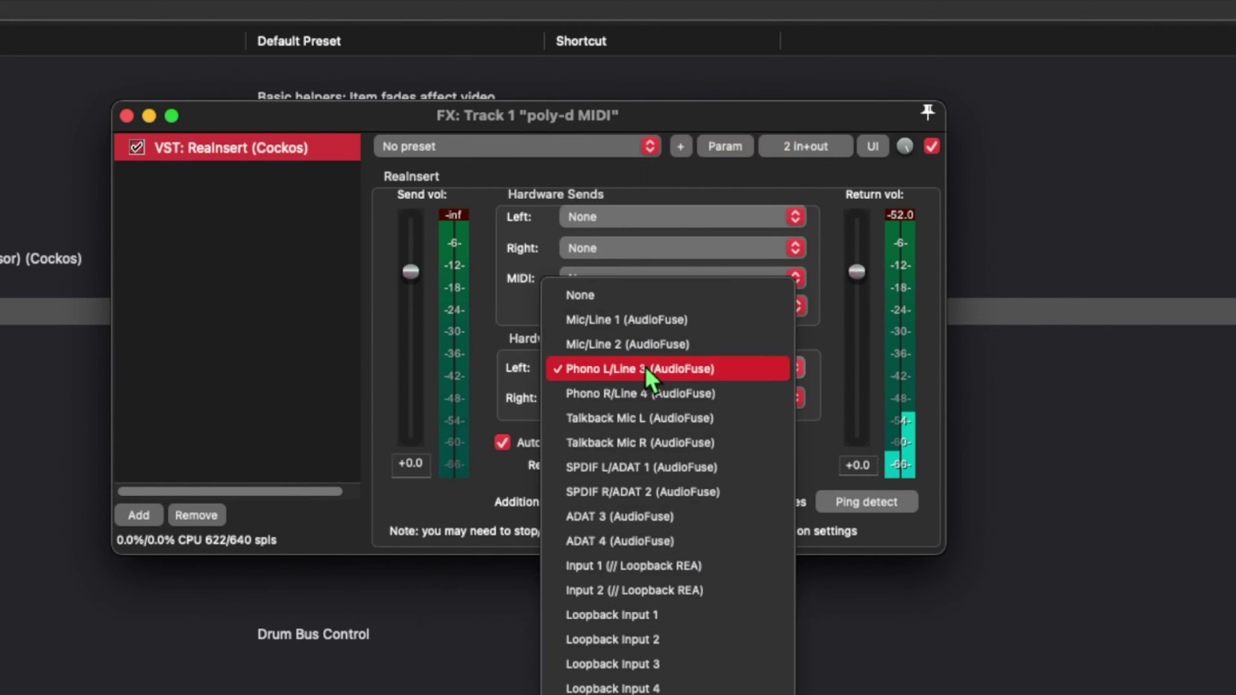
left_click(647, 315)
left_click(649, 398)
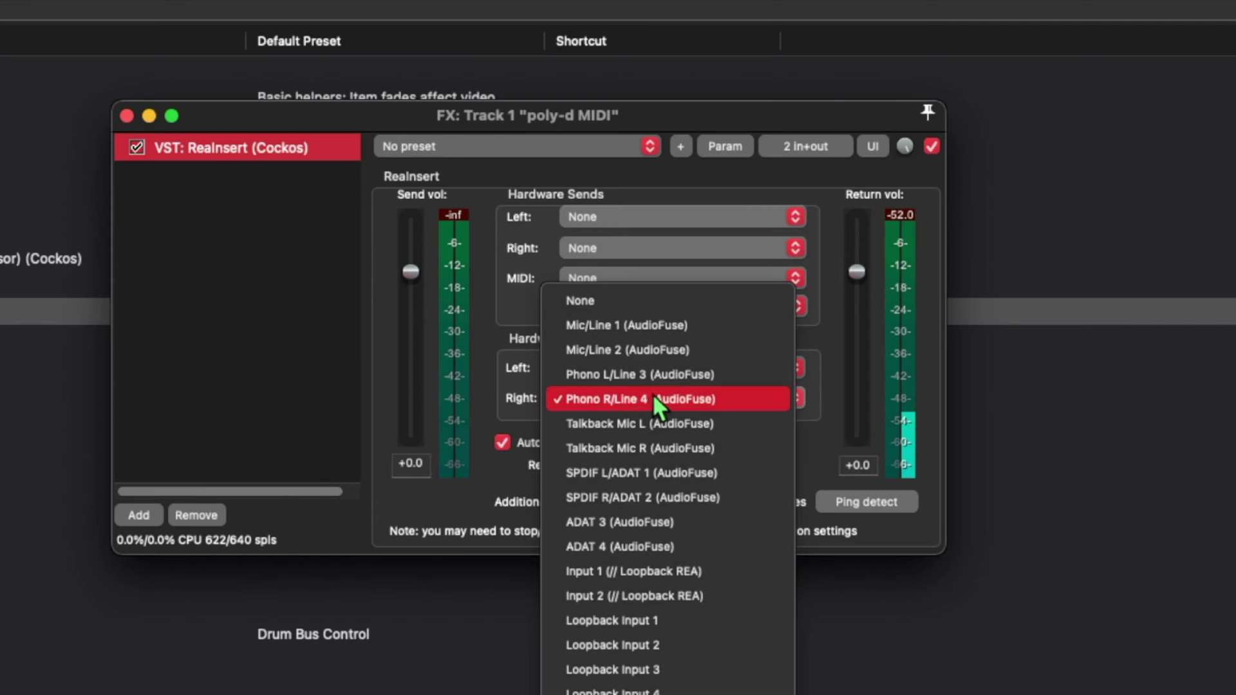
left_click(650, 301)
left_click(612, 287)
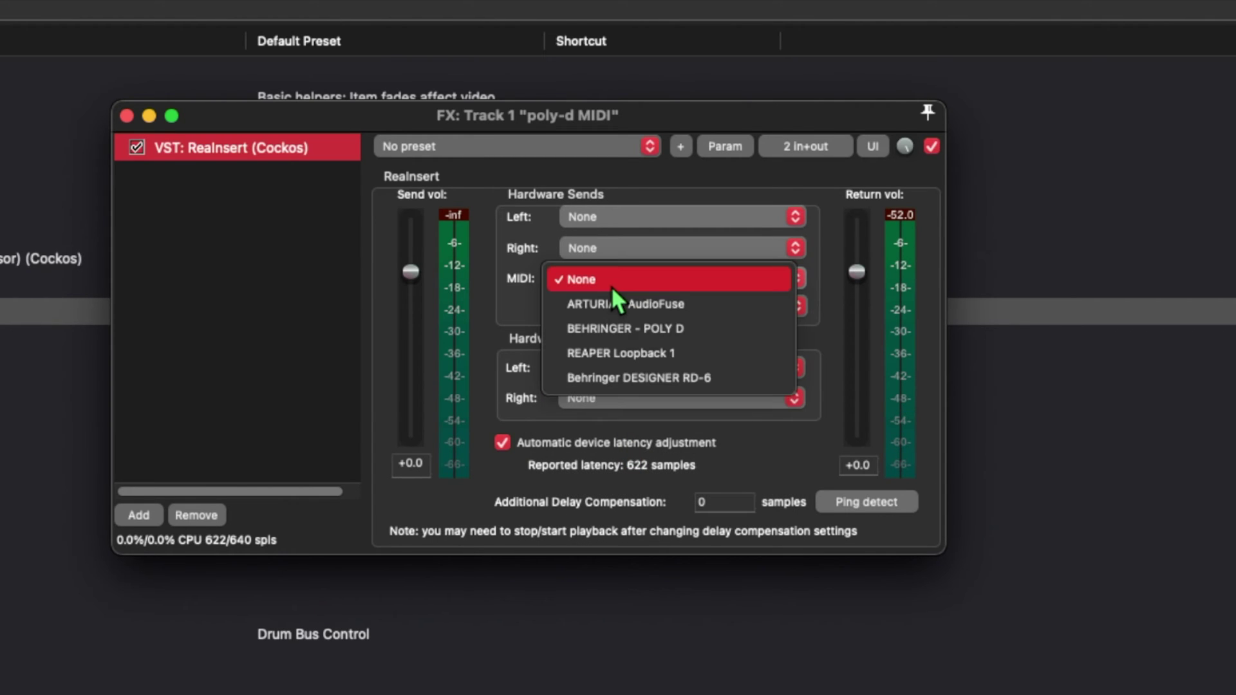
left_click(634, 330)
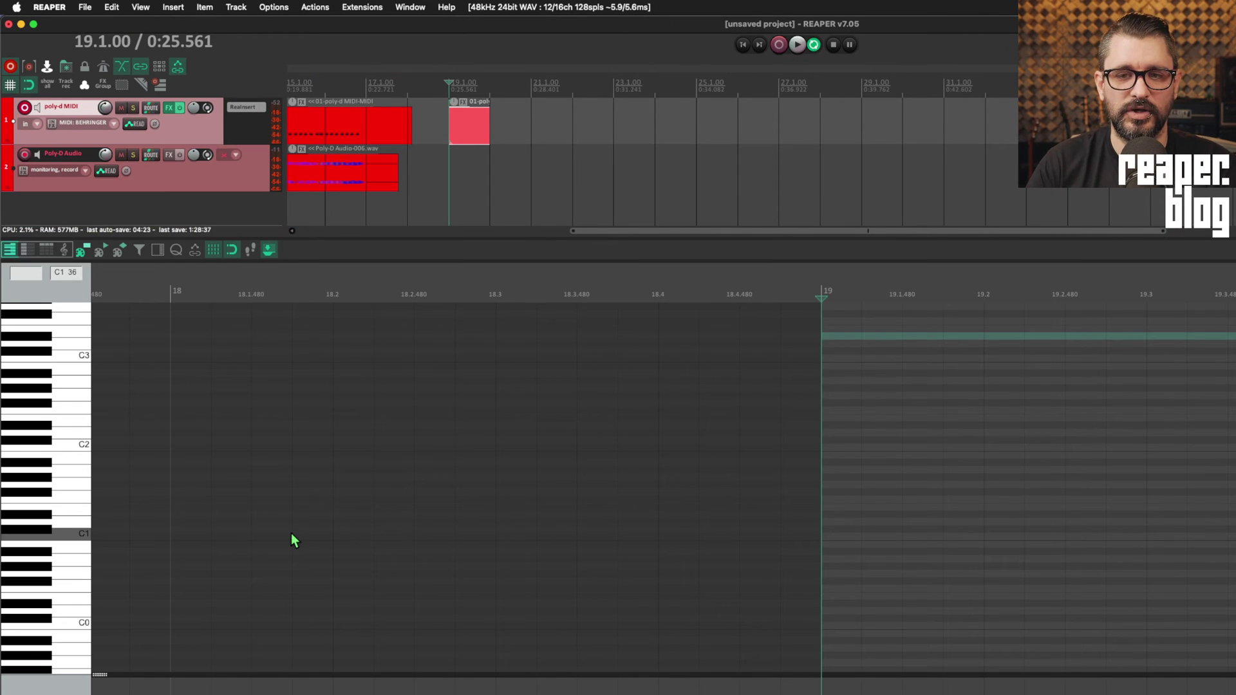
- Draw velocity-127 notes into bar 19: C3 from 19 to 19.2, then D#3 from 19.2 to 19.3
scroll(291, 533, "right", 10)
scroll(204, 524, "left", 3)
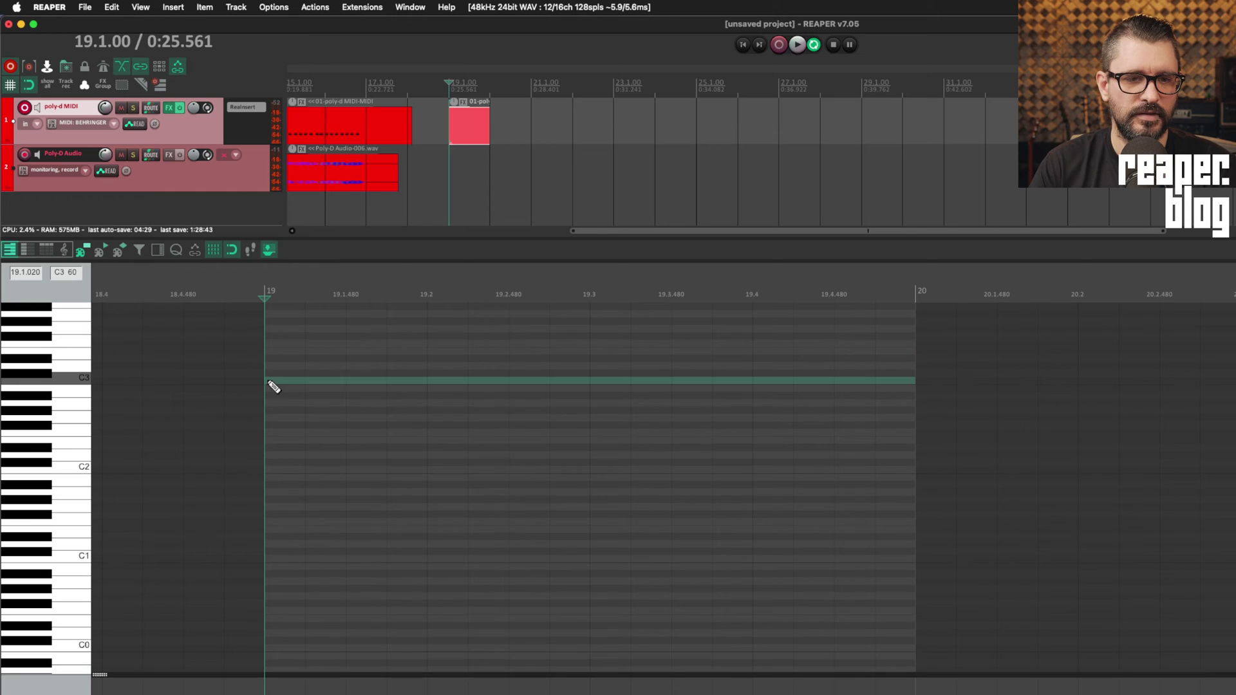
left_click_drag(271, 383, 422, 384)
scroll(470, 432, "up", 2)
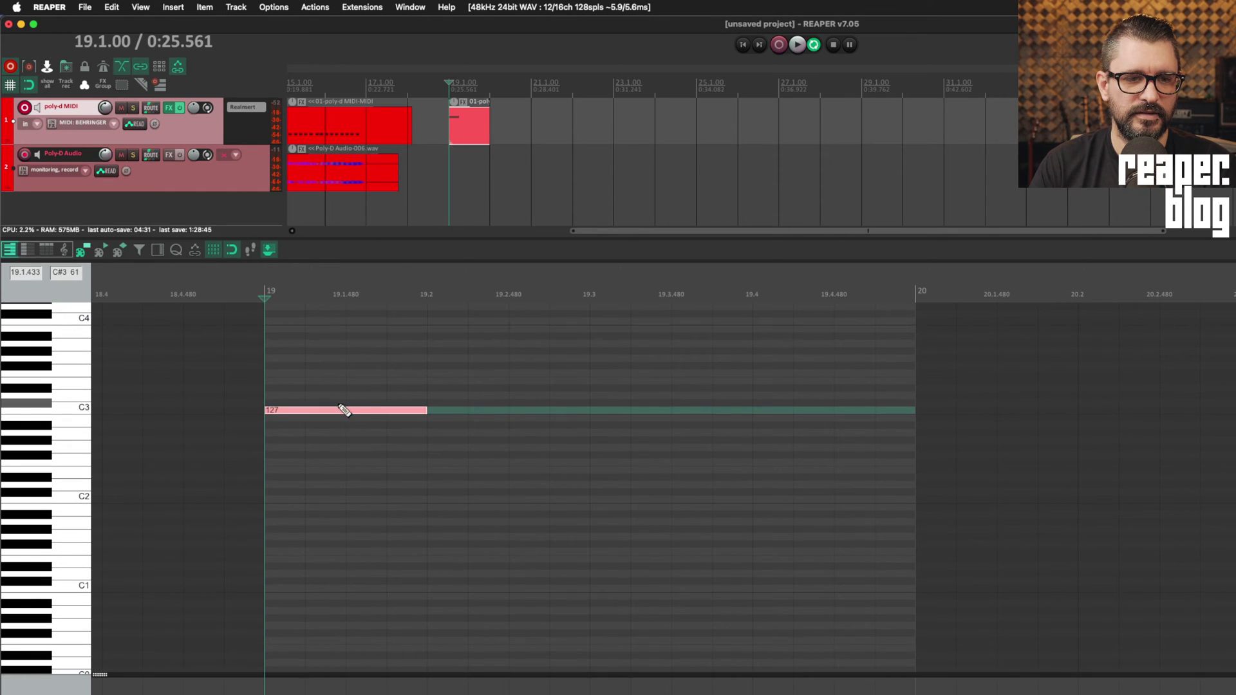
mouse_move(435, 388)
left_mouse_down()
mouse_move(728, 380)
mouse_move(892, 393)
left_mouse_up()
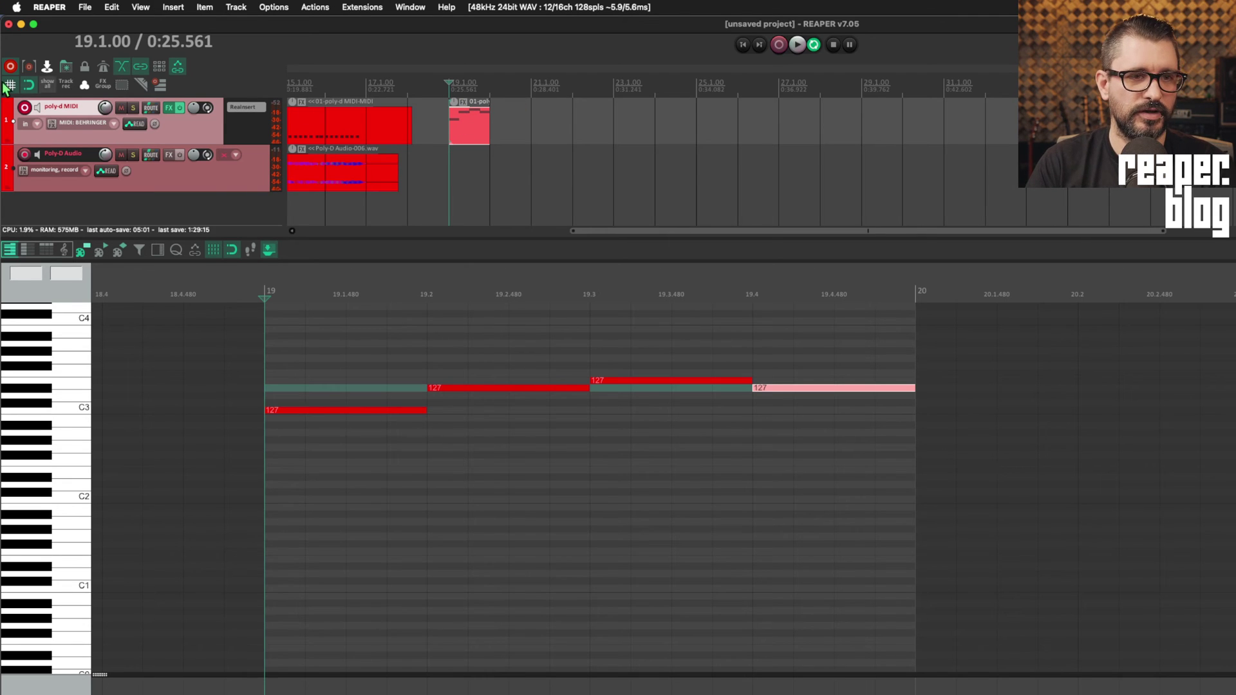
- Disarm the poly-d MIDI track and set the Poly-D Audio track to Record: input
left_click(24, 109)
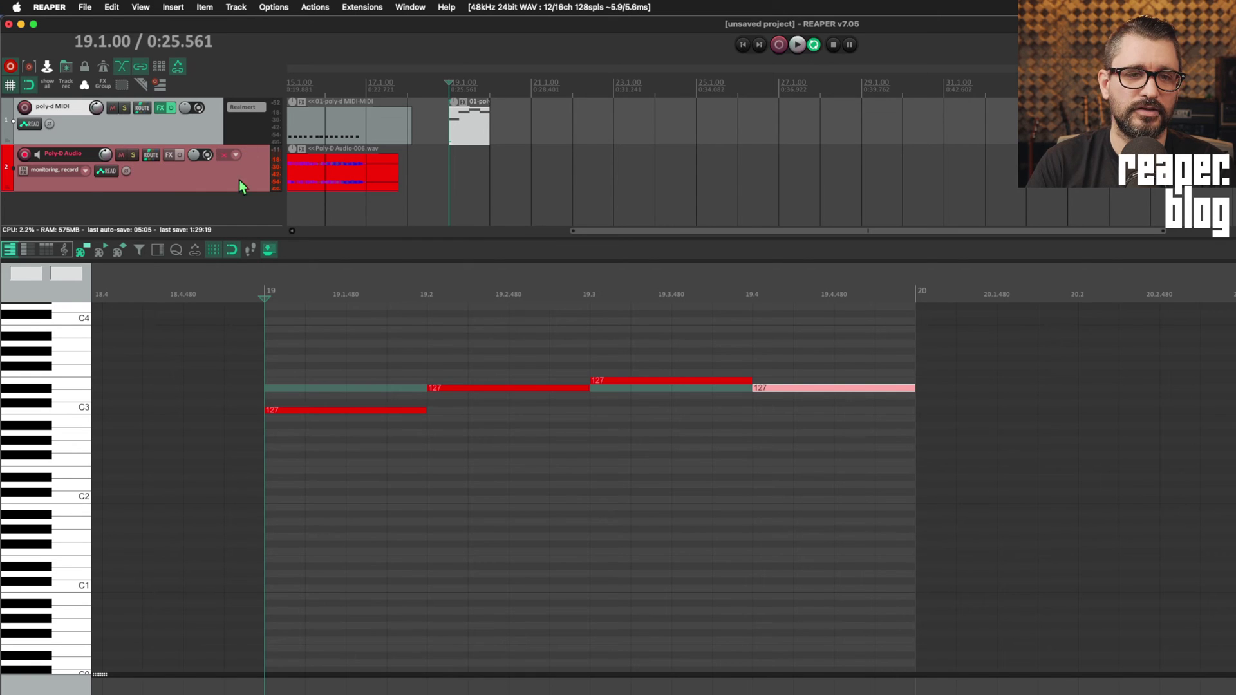
right_click(24, 158)
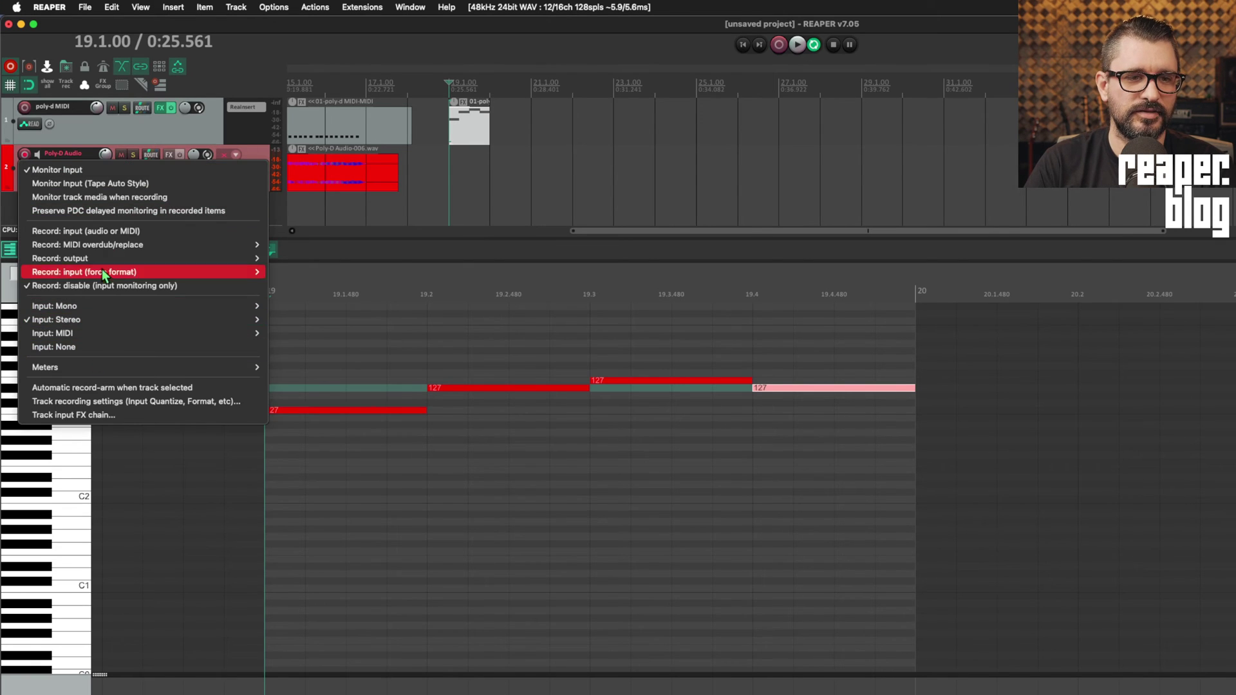
left_click(105, 232)
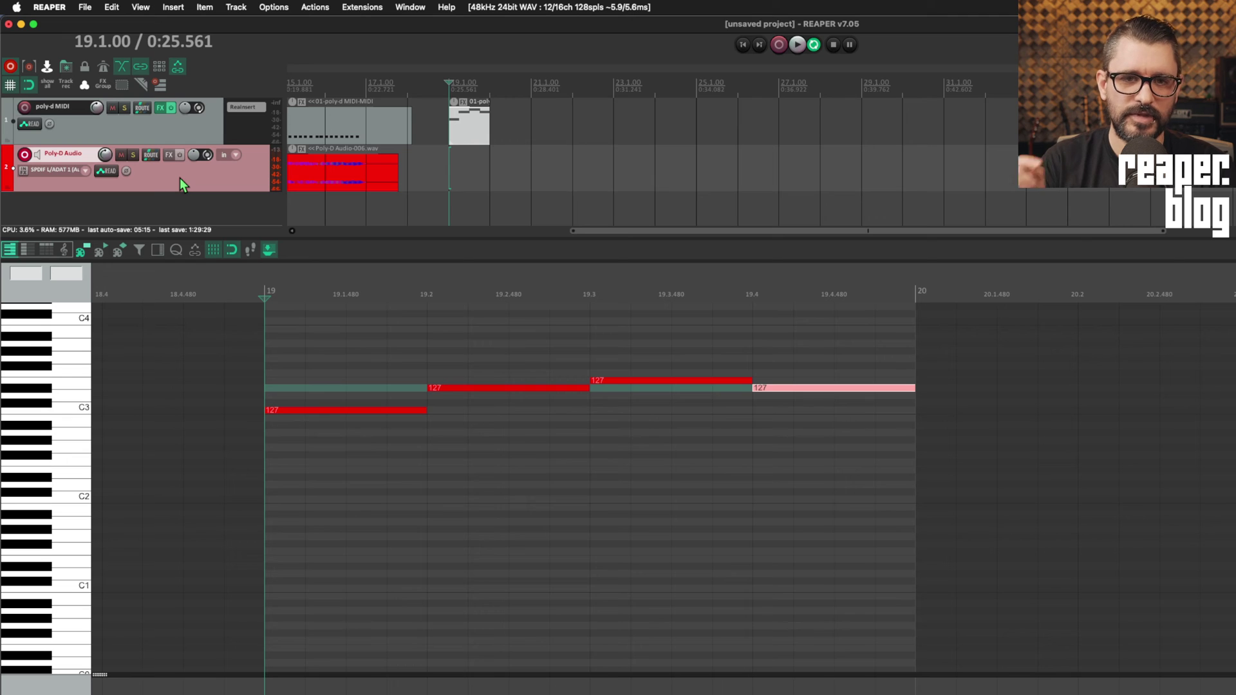
- Record a short take of the Poly D synth's audio onto Poly-D Audio at bar 19
scroll(534, 193, "up", 5)
scroll(831, 219, "down", 2)
key("super+r")
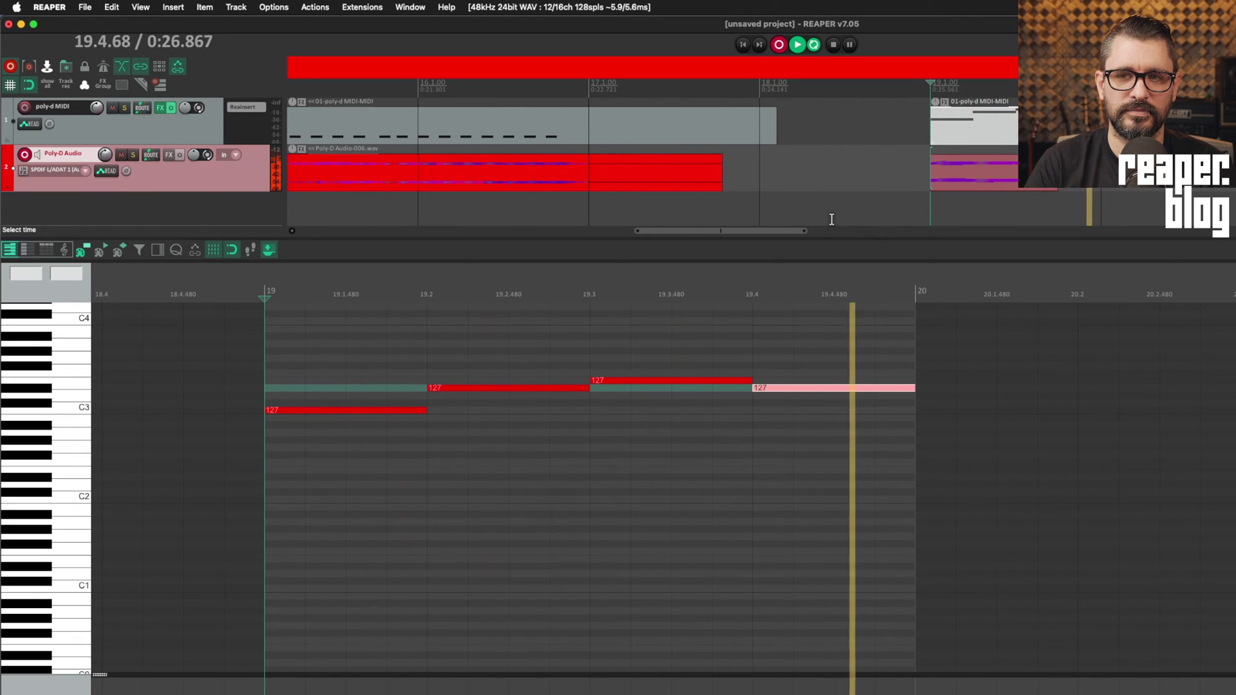
key("space")
scroll(823, 226, "down", 5)
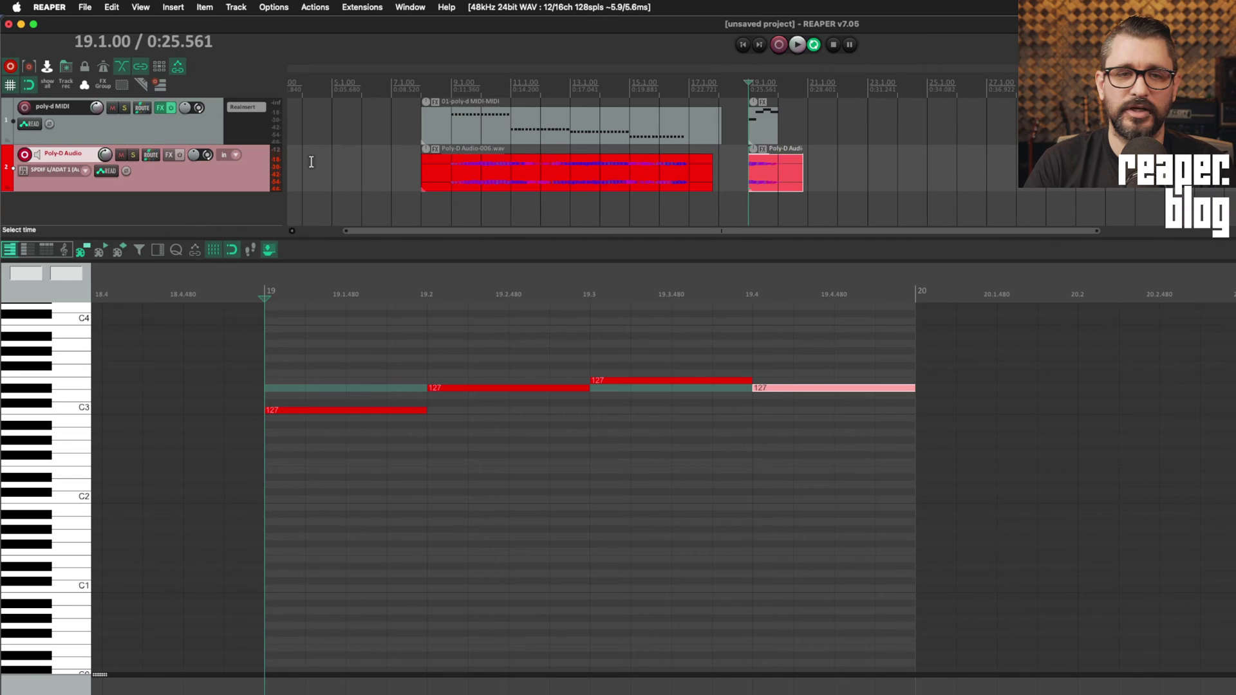
left_click(247, 110)
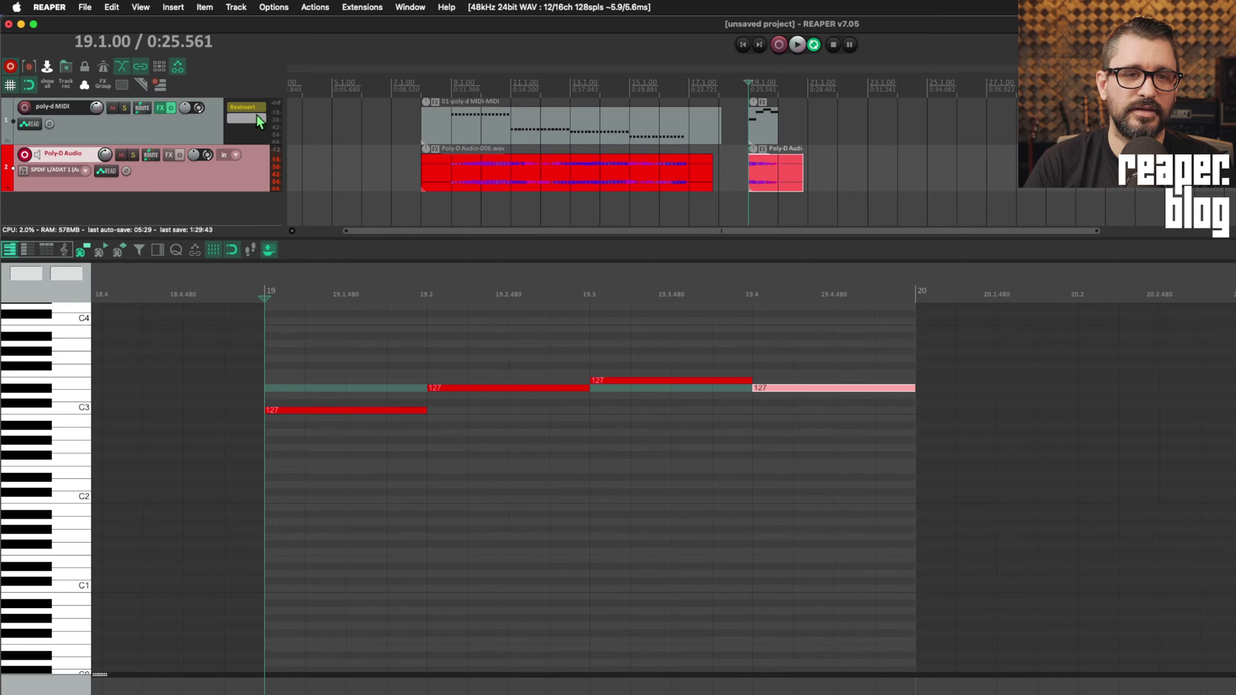
- Play back and stop the recorded Poly-D passage at bar 19 to check it
right_click(182, 200)
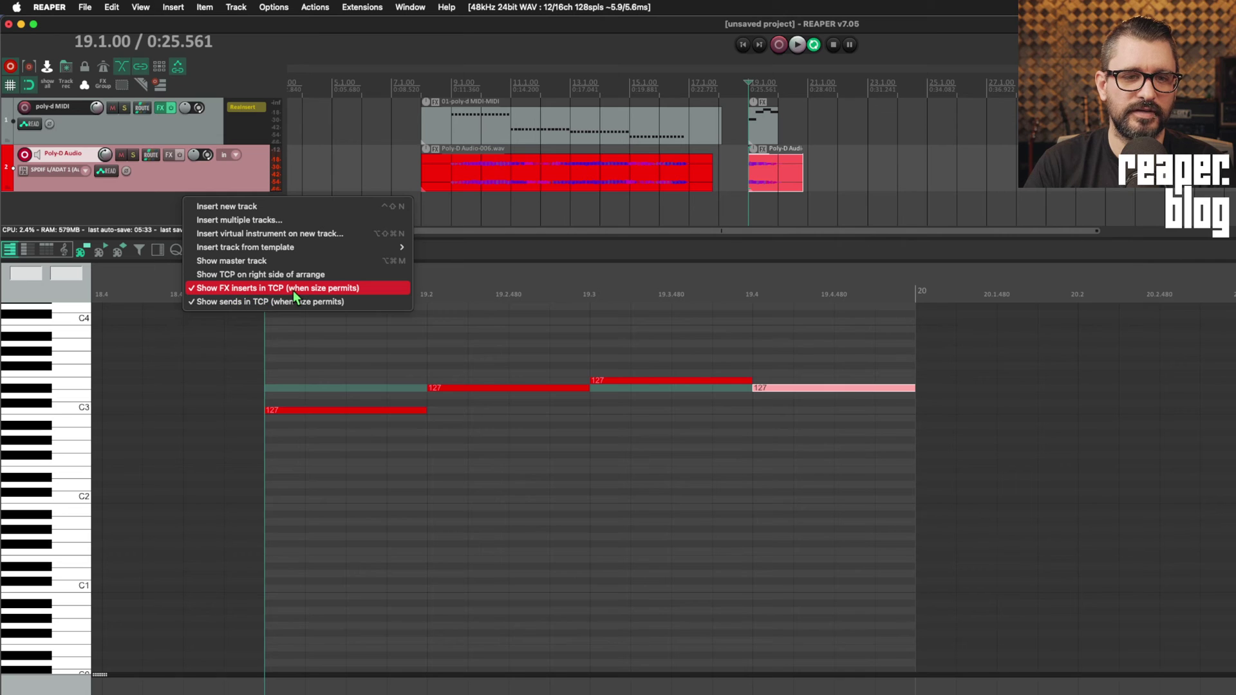
left_click(202, 130)
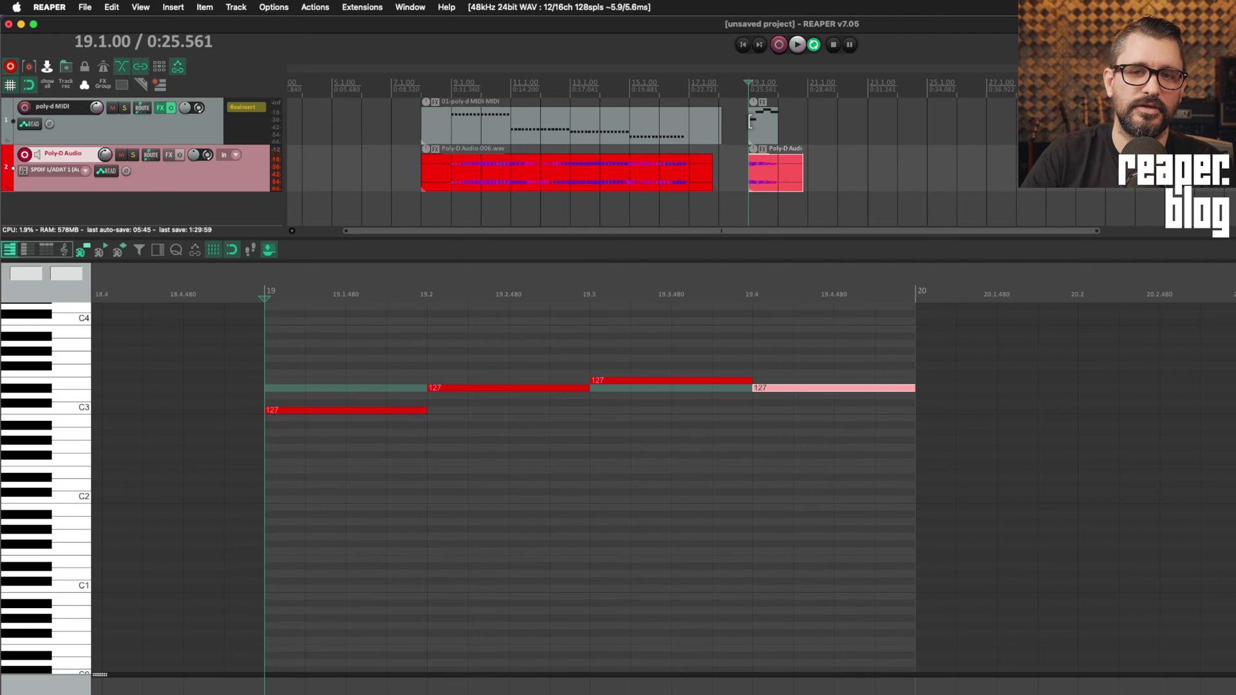
key("space")
key("space")
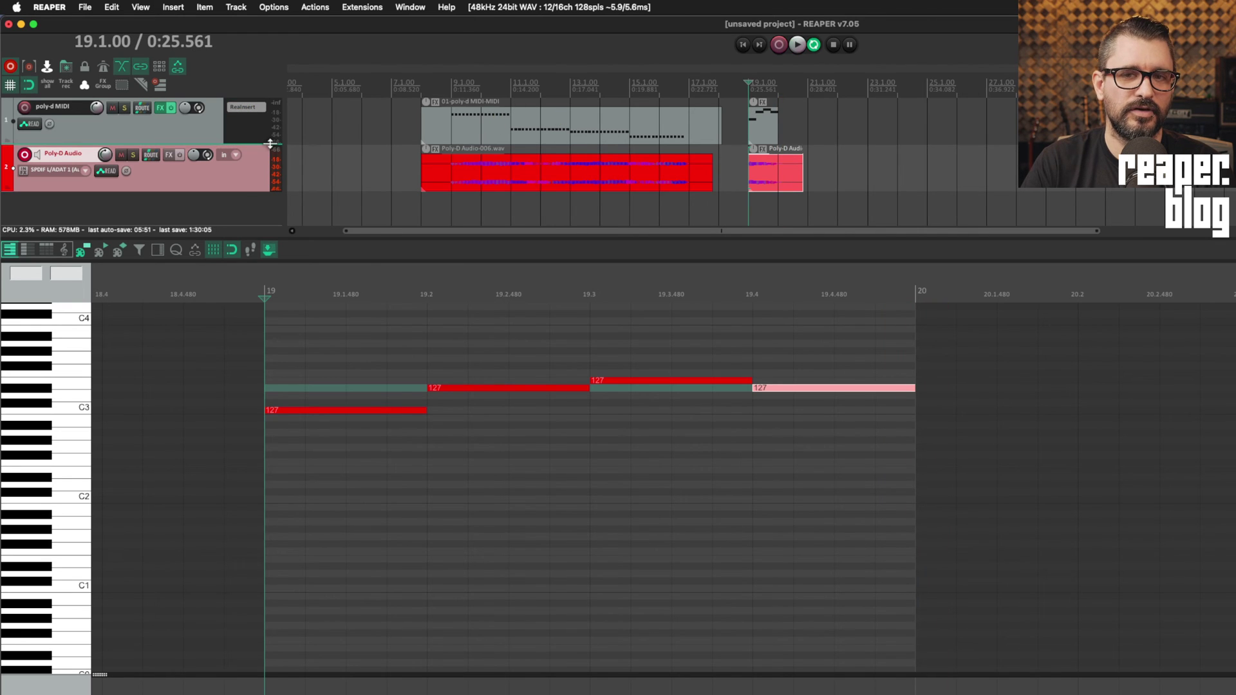
key("space")
key("space")
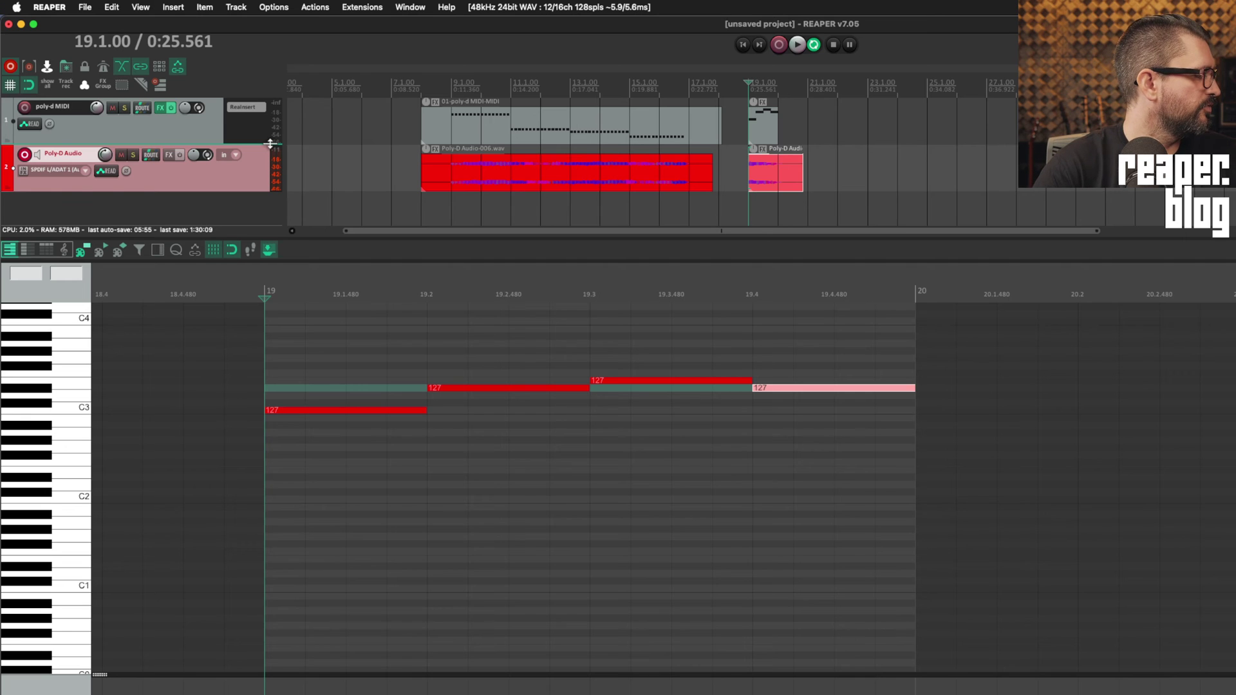
key("space")
key("space")
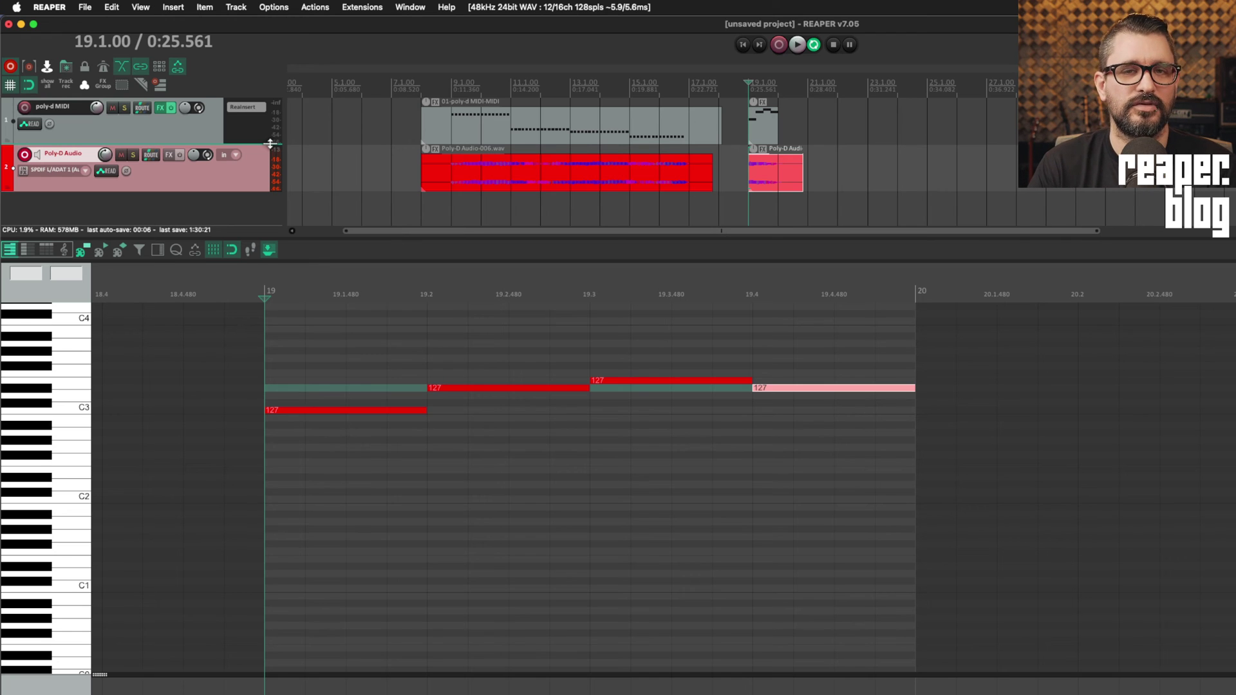
scroll(562, 194, "right", 5)
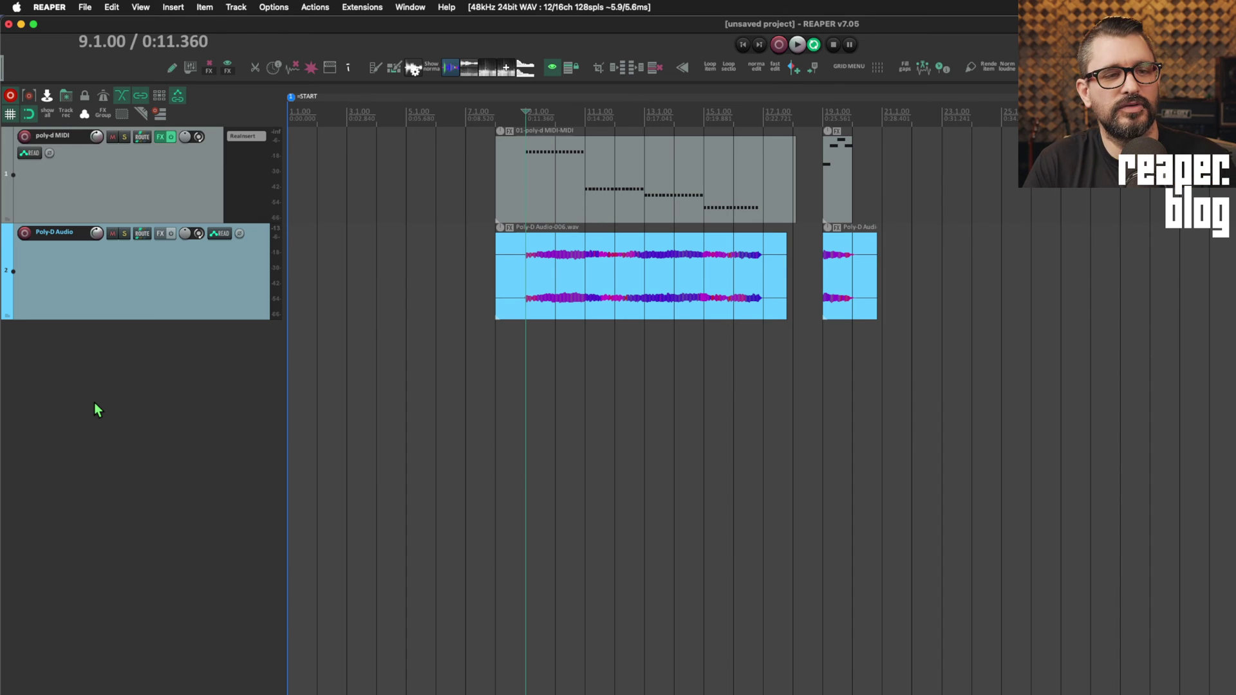
- Add a new track below Poly-D Audio and name it DRums MIDI
double_click(95, 370)
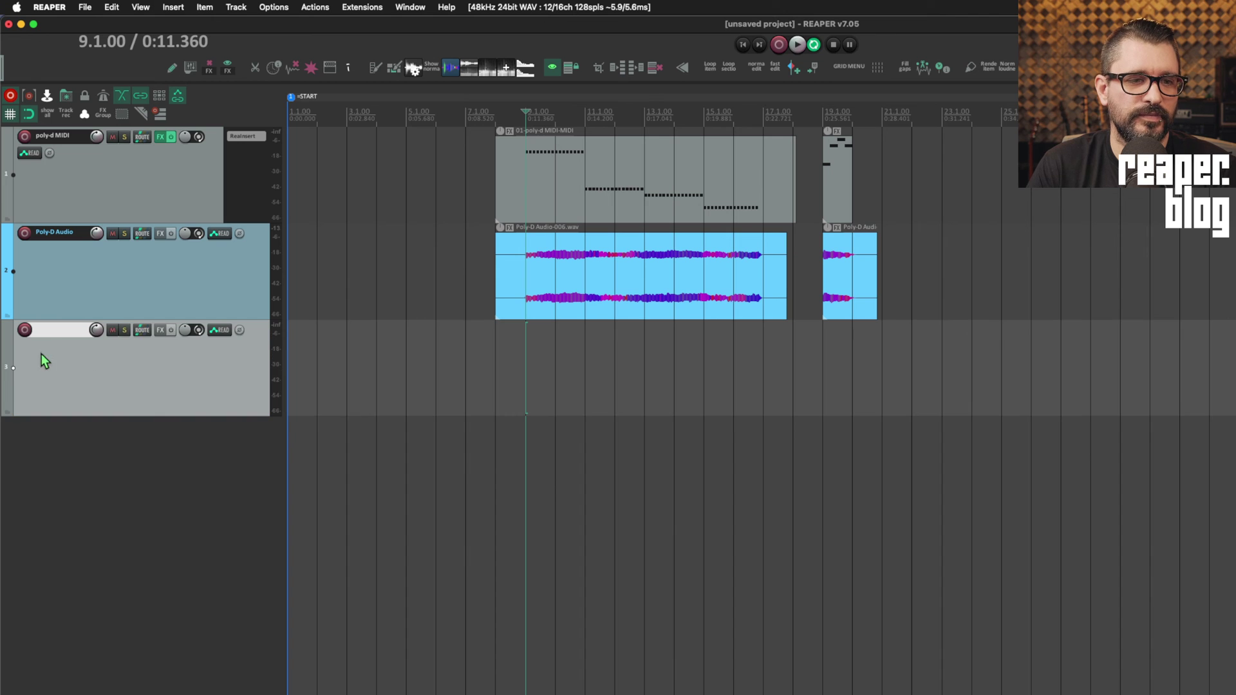
left_click(24, 330)
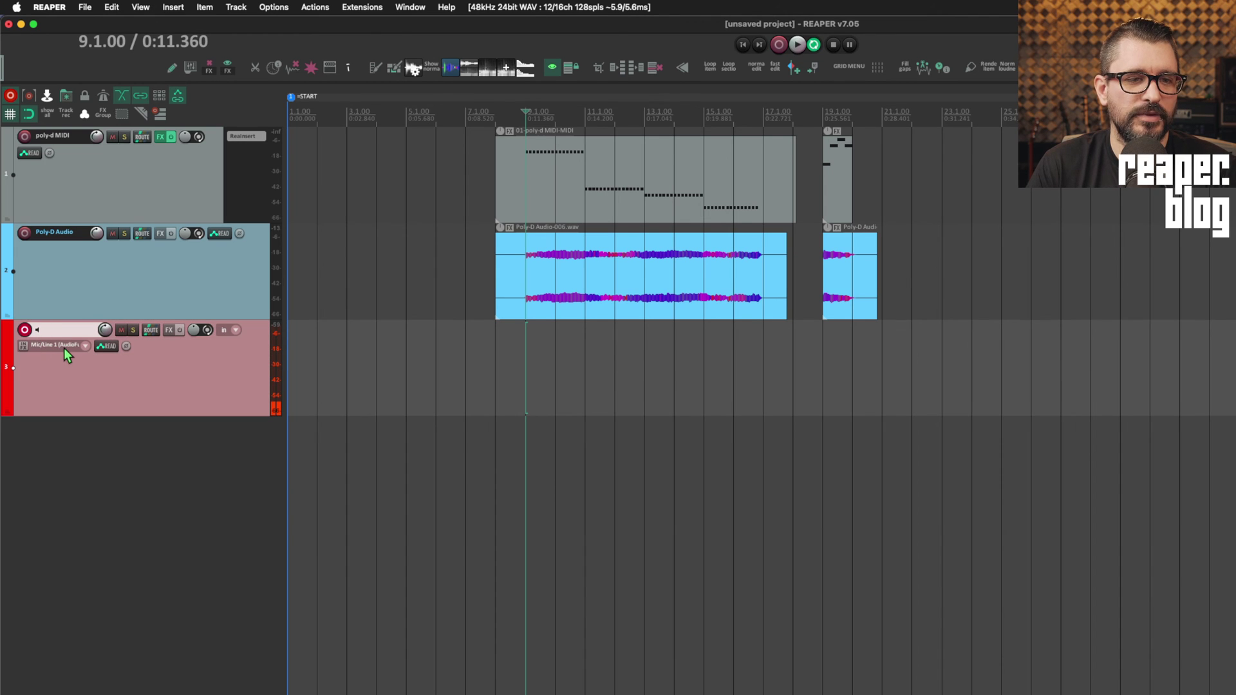
left_click(65, 348)
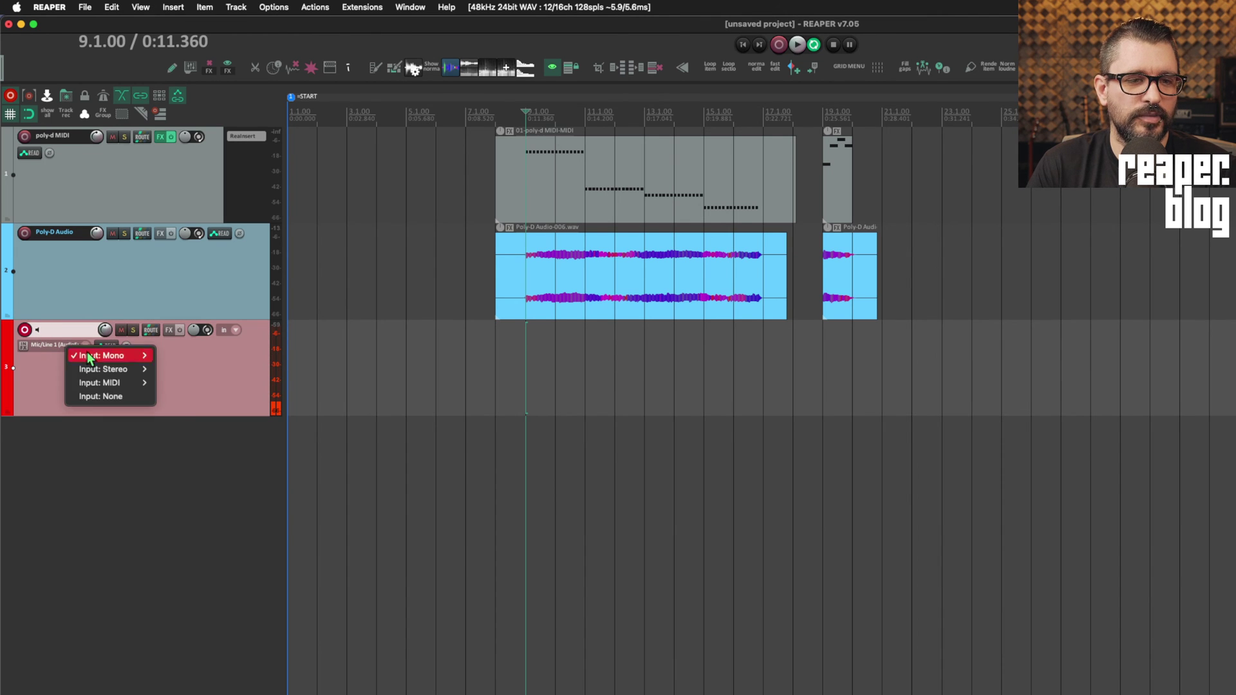
left_click(32, 367)
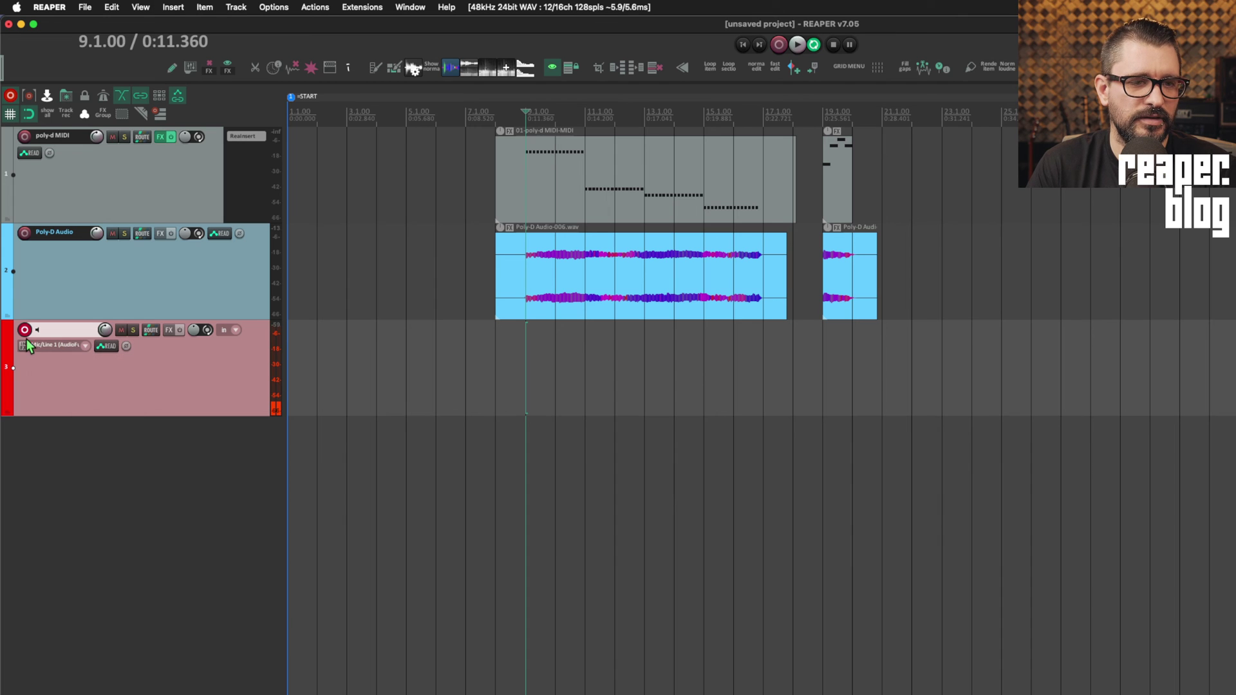
left_click(24, 330)
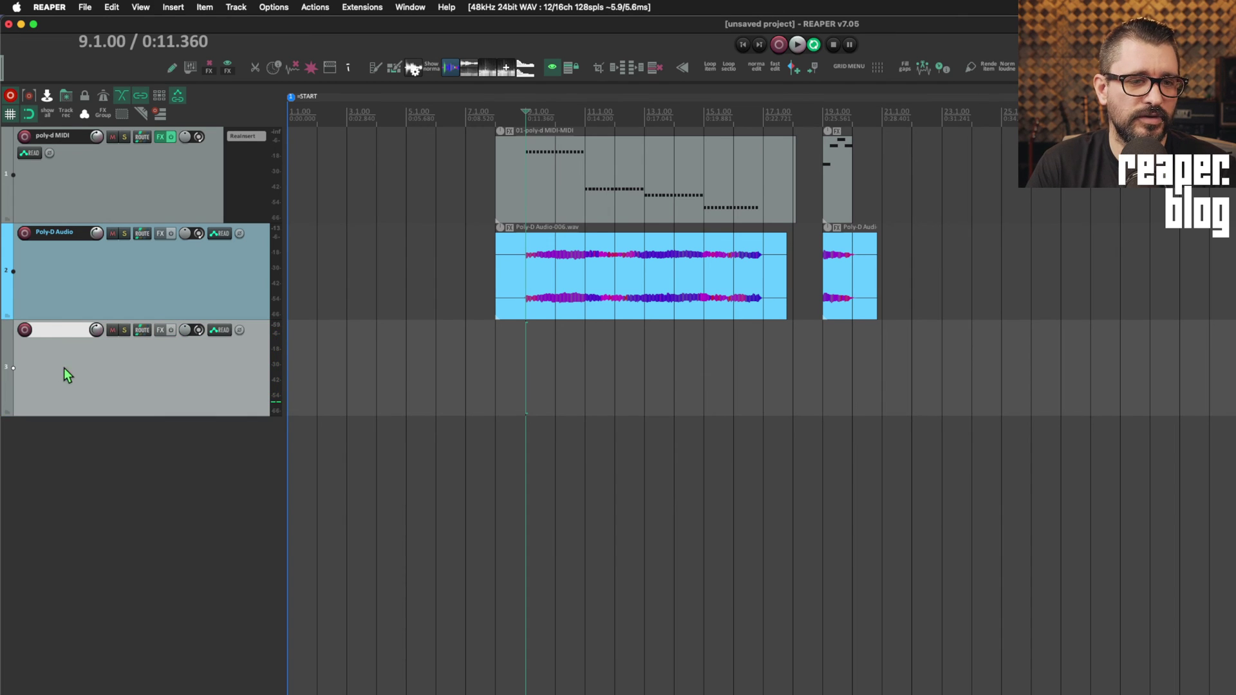
type("DRums MIDI")
key("Return")
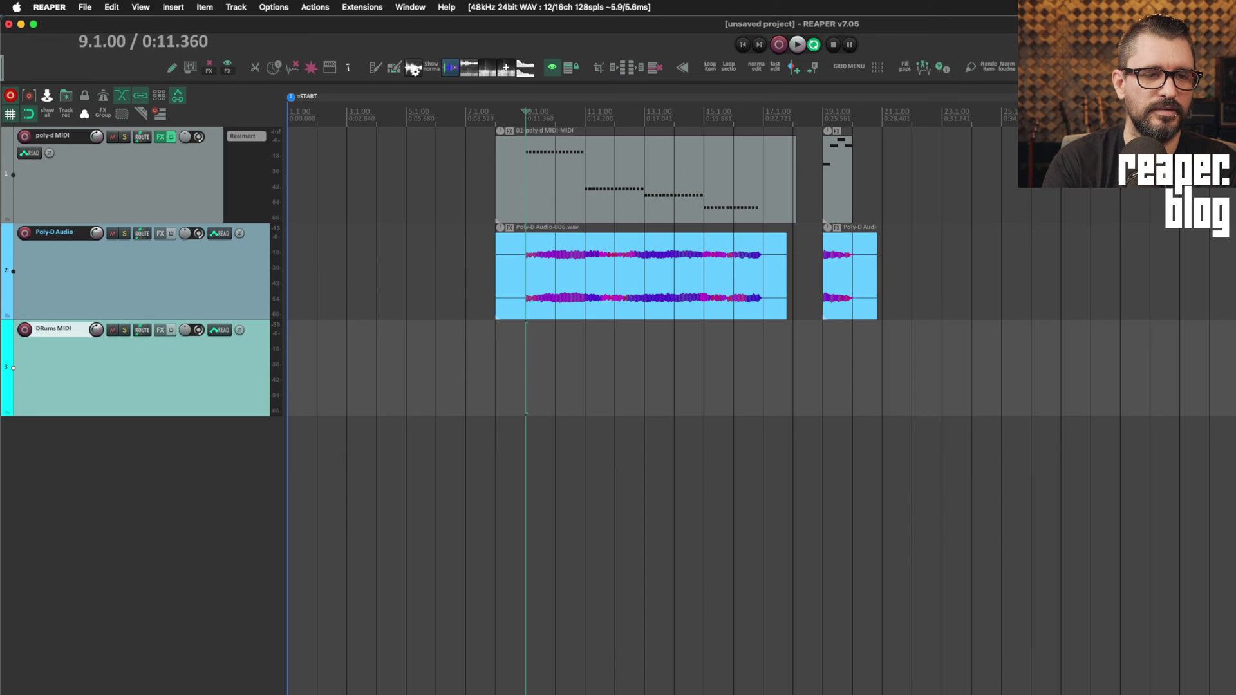
- Add an armed, monitored Drums Audio track recording SPDIF L/ADAT 1, and move ReaInsert onto DRums MIDI
double_click(58, 472)
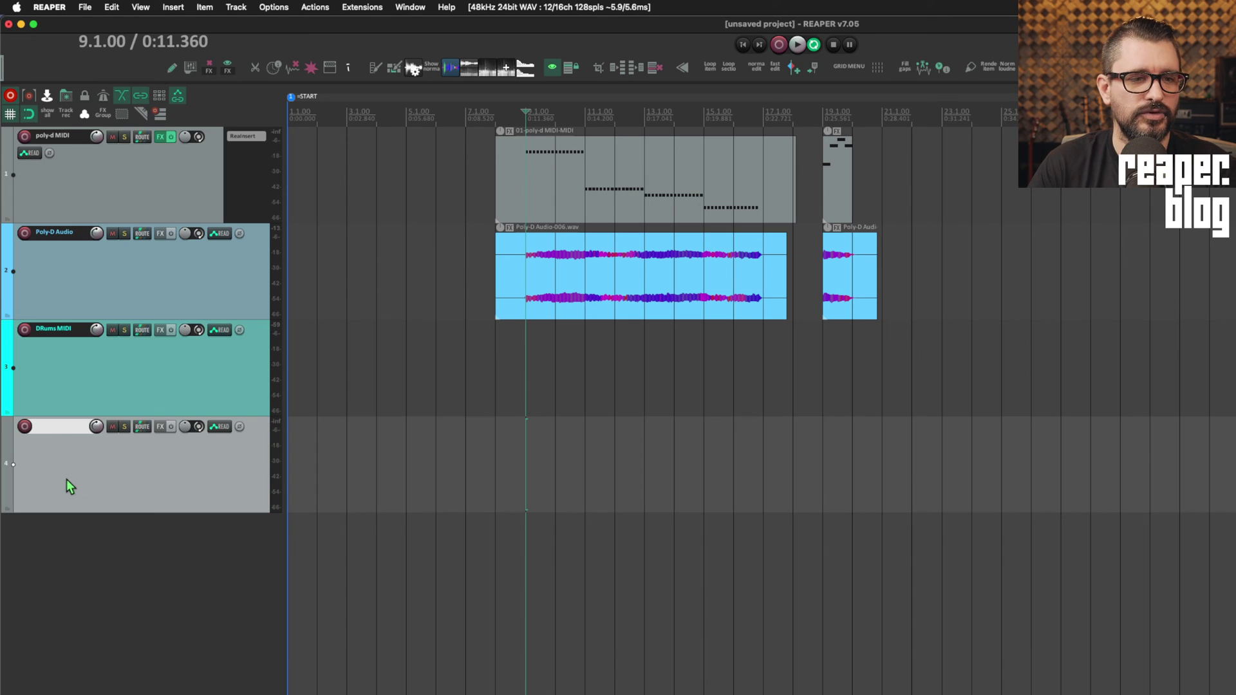
left_click(24, 426)
right_click(27, 428)
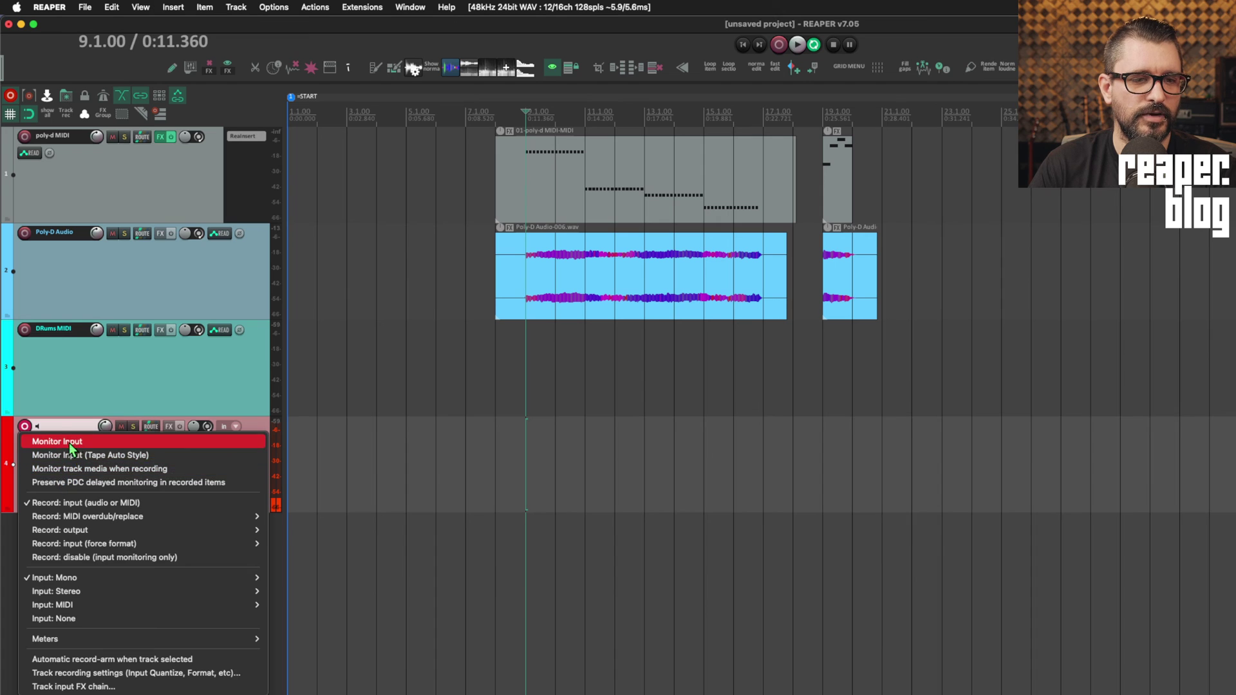
left_click(31, 437)
right_click(31, 429)
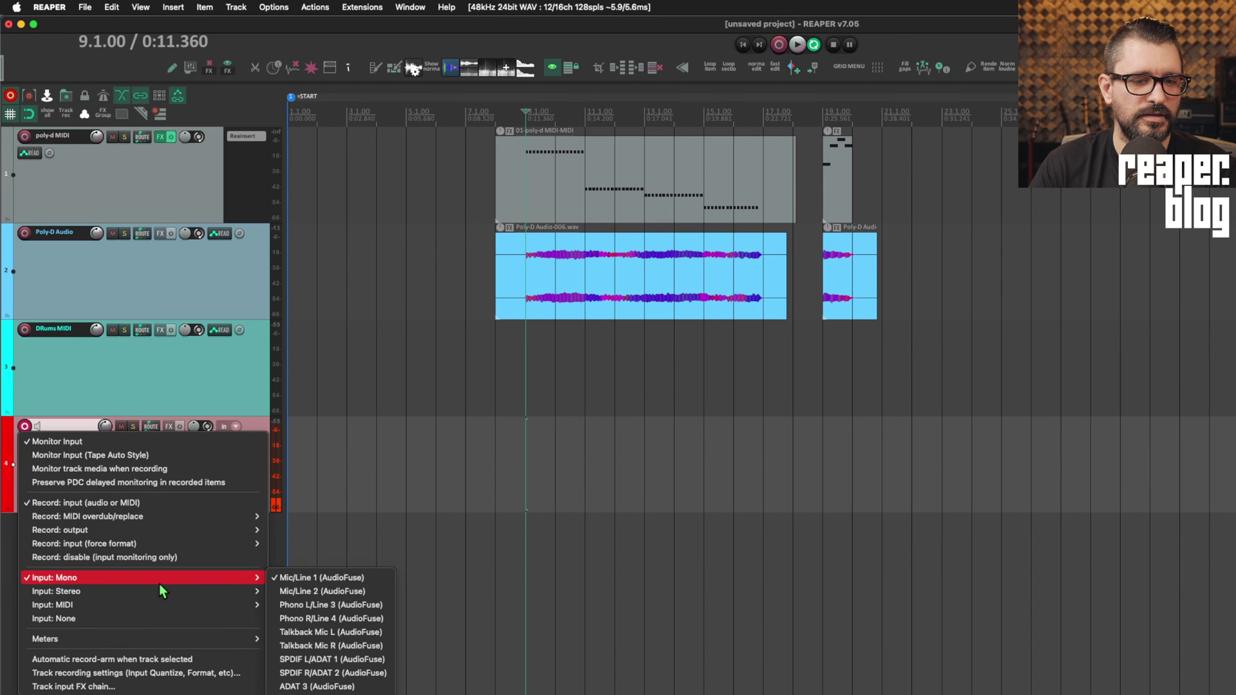
mouse_move(155, 593)
left_click(380, 632)
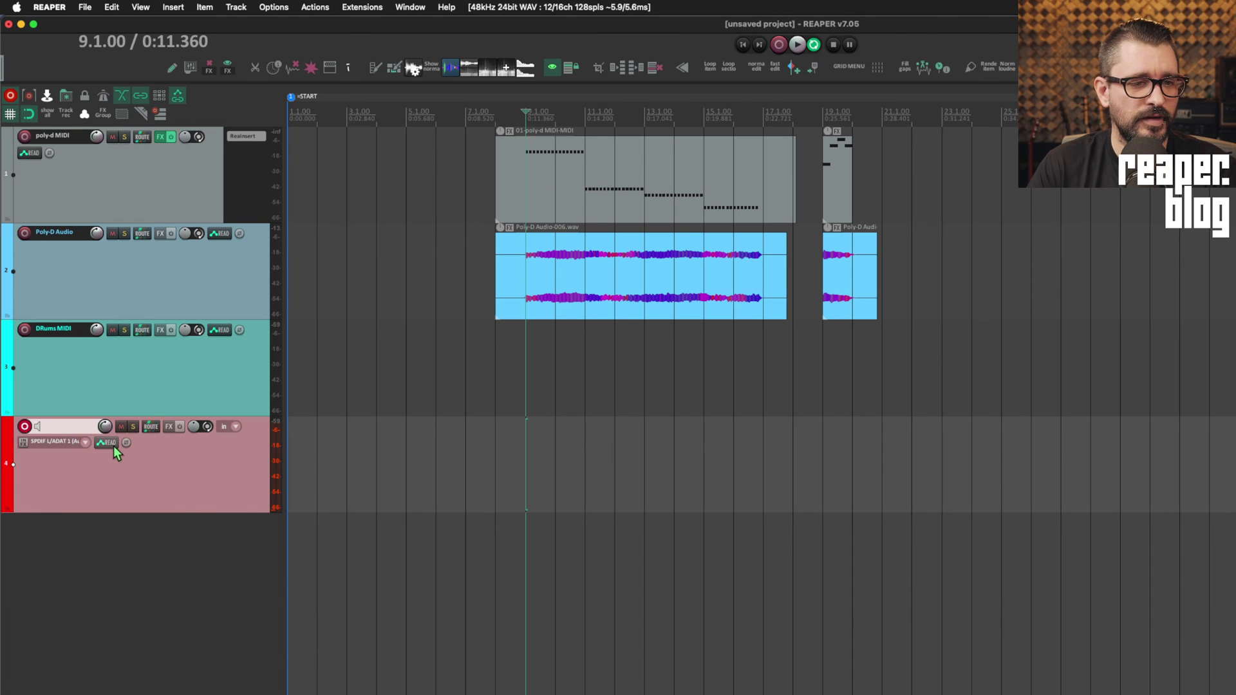
type("Drums Audio")
key("Return")
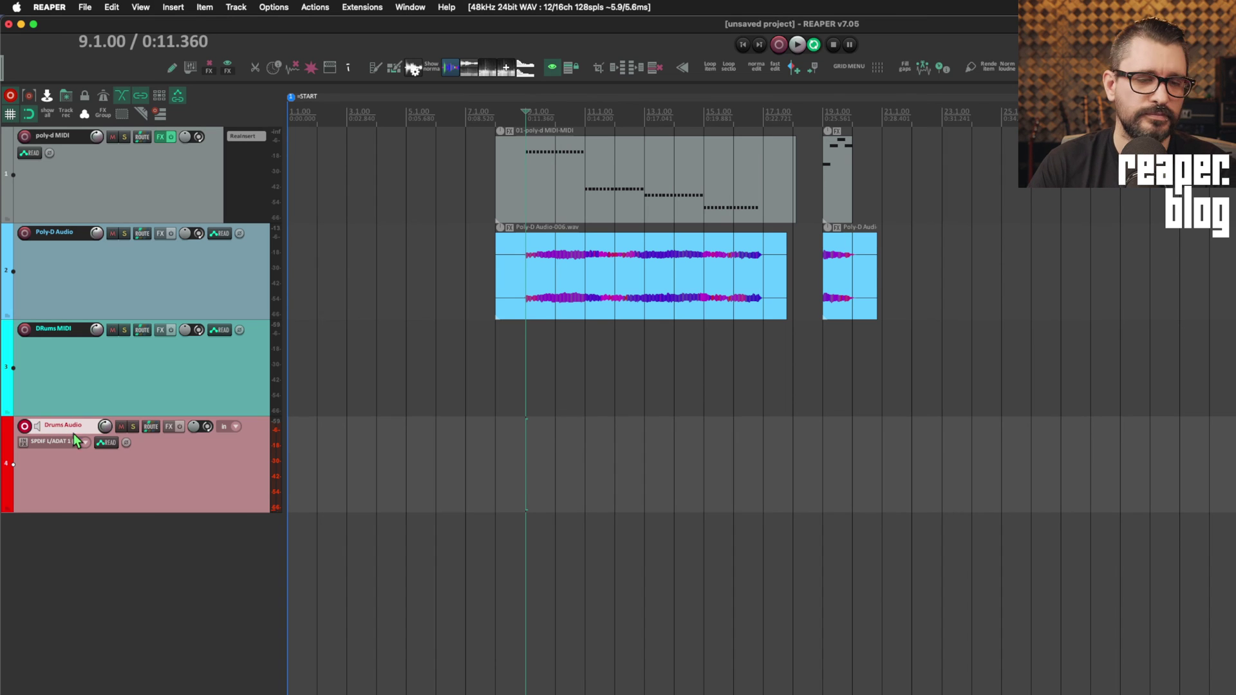
left_click(251, 367)
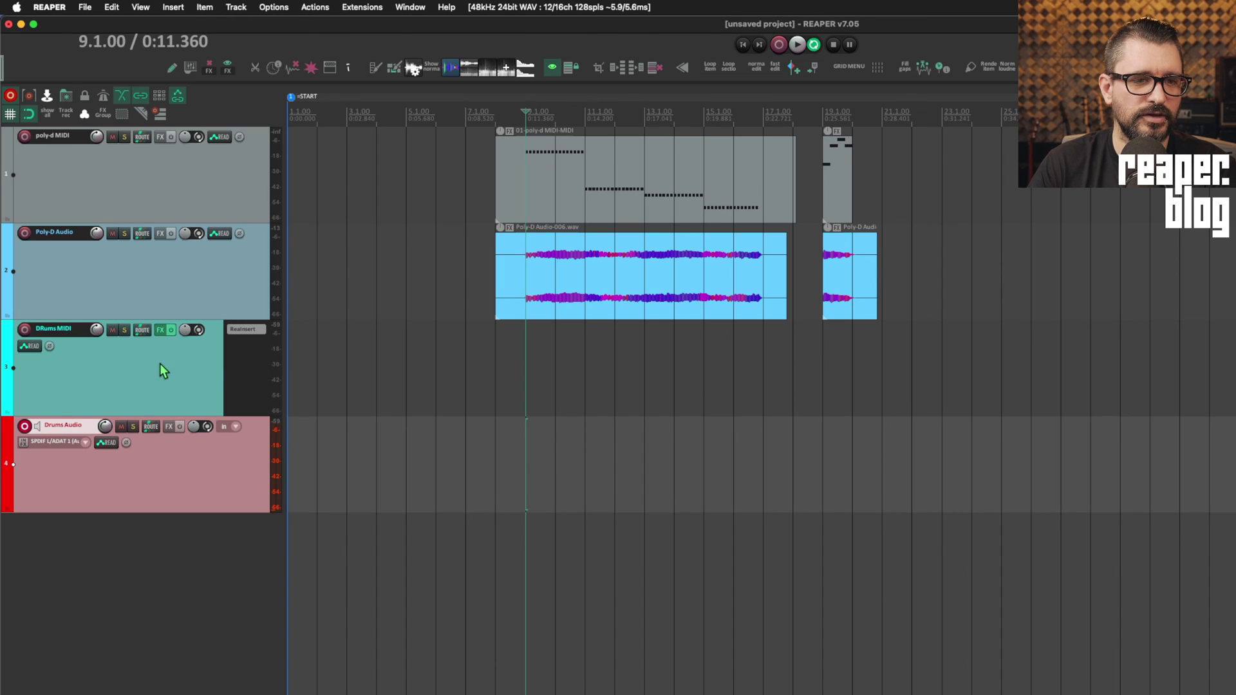
- Set the DRums MIDI ReaInsert's MIDI output to the Behringer DESIGNER RD-6
left_click(240, 330)
left_click(165, 131)
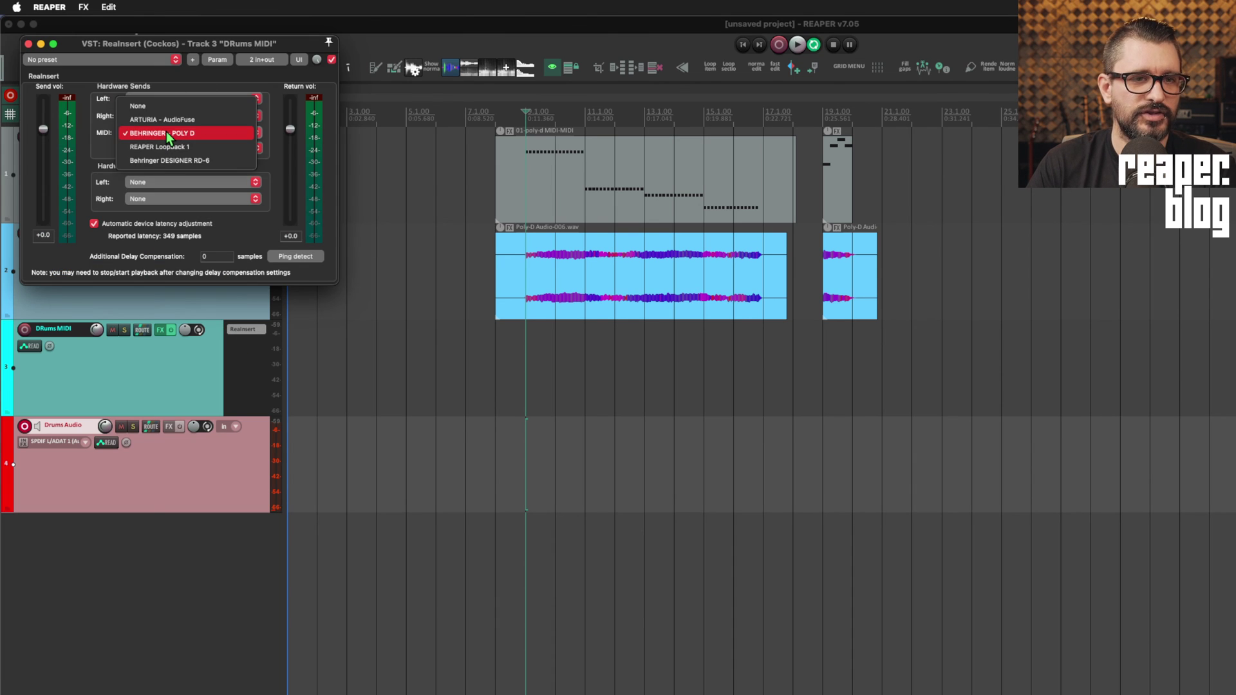
left_click(193, 162)
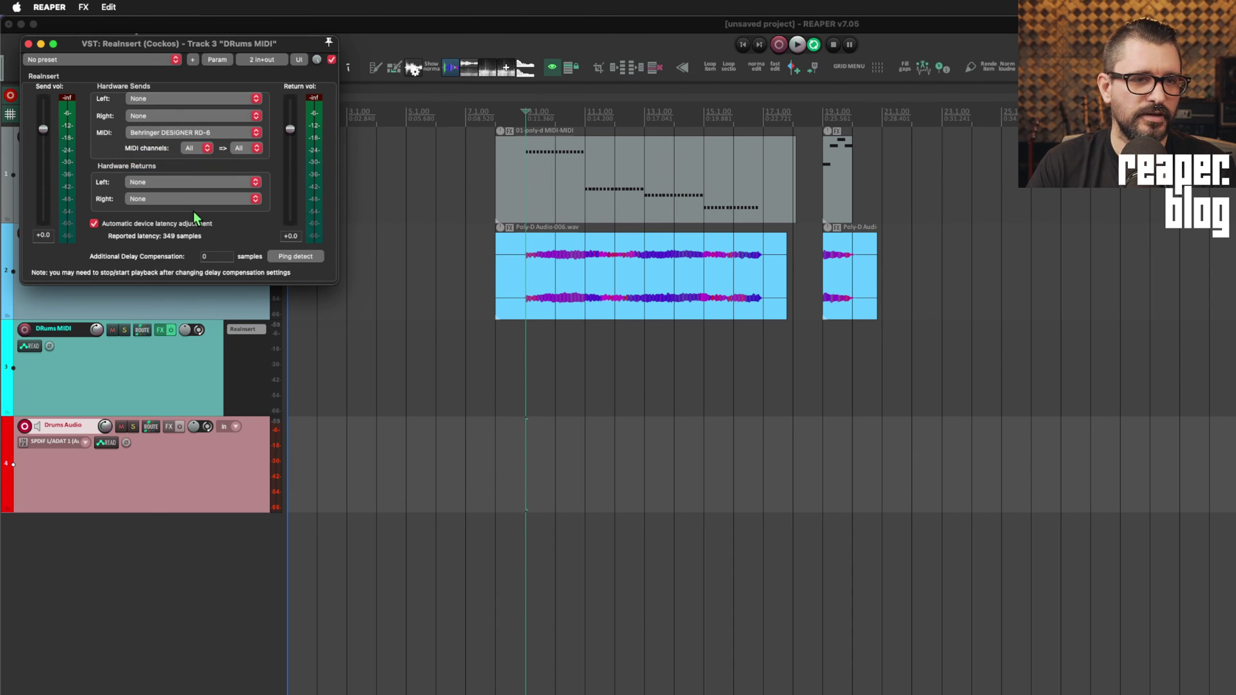
left_click(27, 44)
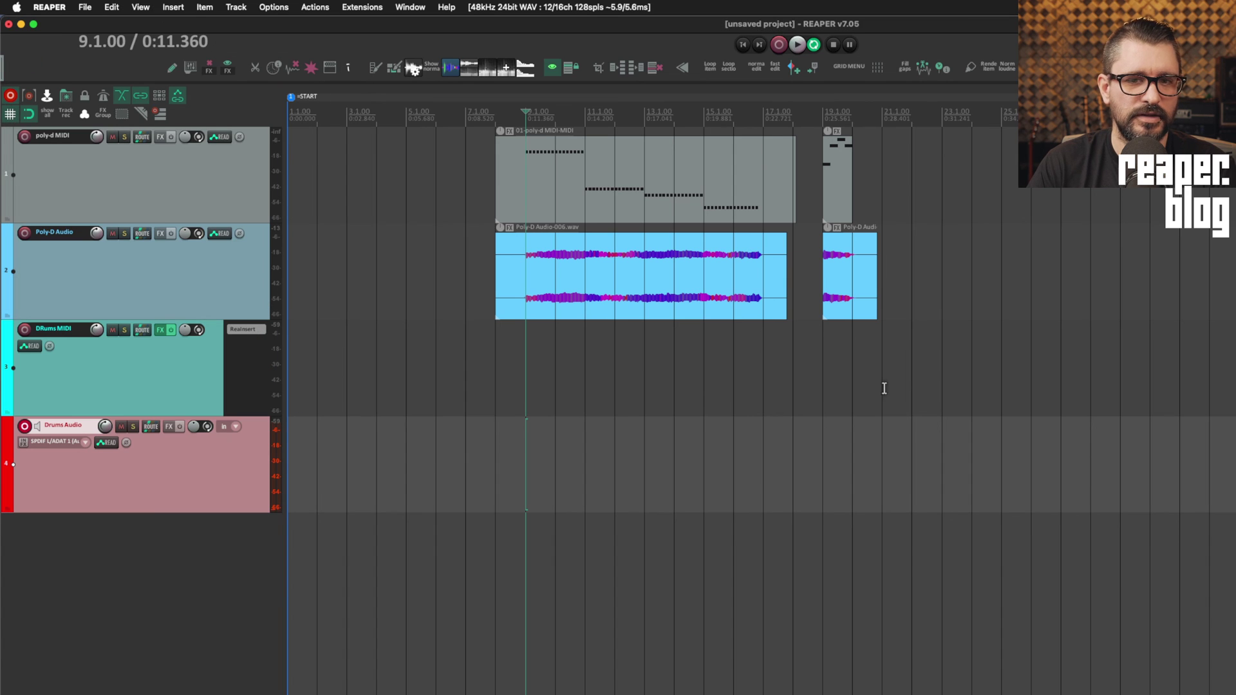
- Create a MIDI item spanning bars 9–17 on DRums MIDI and open it at the C1 drum row
left_click_drag(528, 358, 756, 380)
double_click(541, 371)
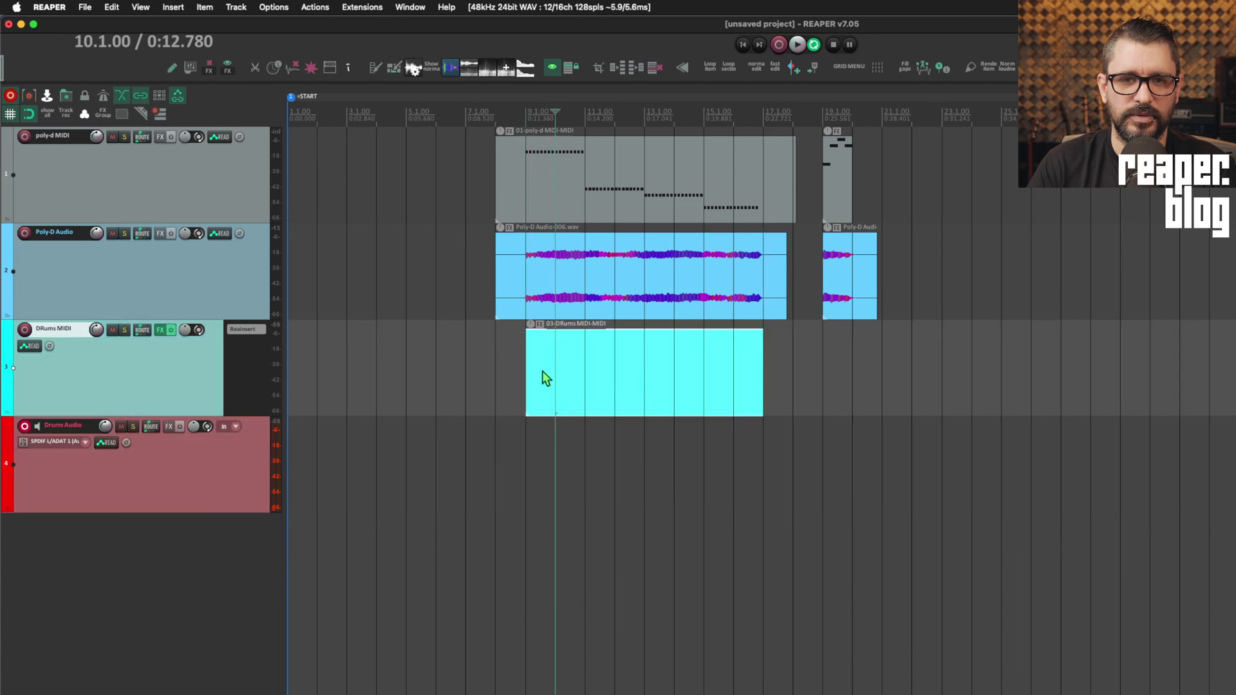
left_click_drag(476, 244, 476, 511)
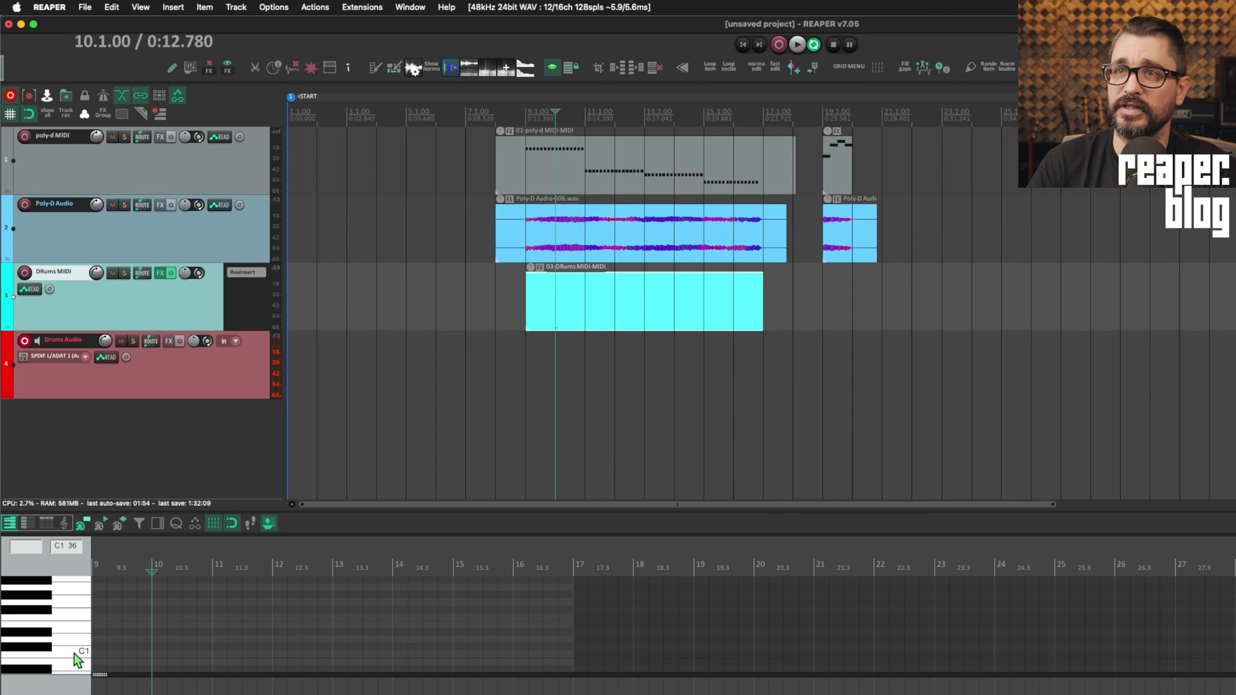
left_click(75, 654)
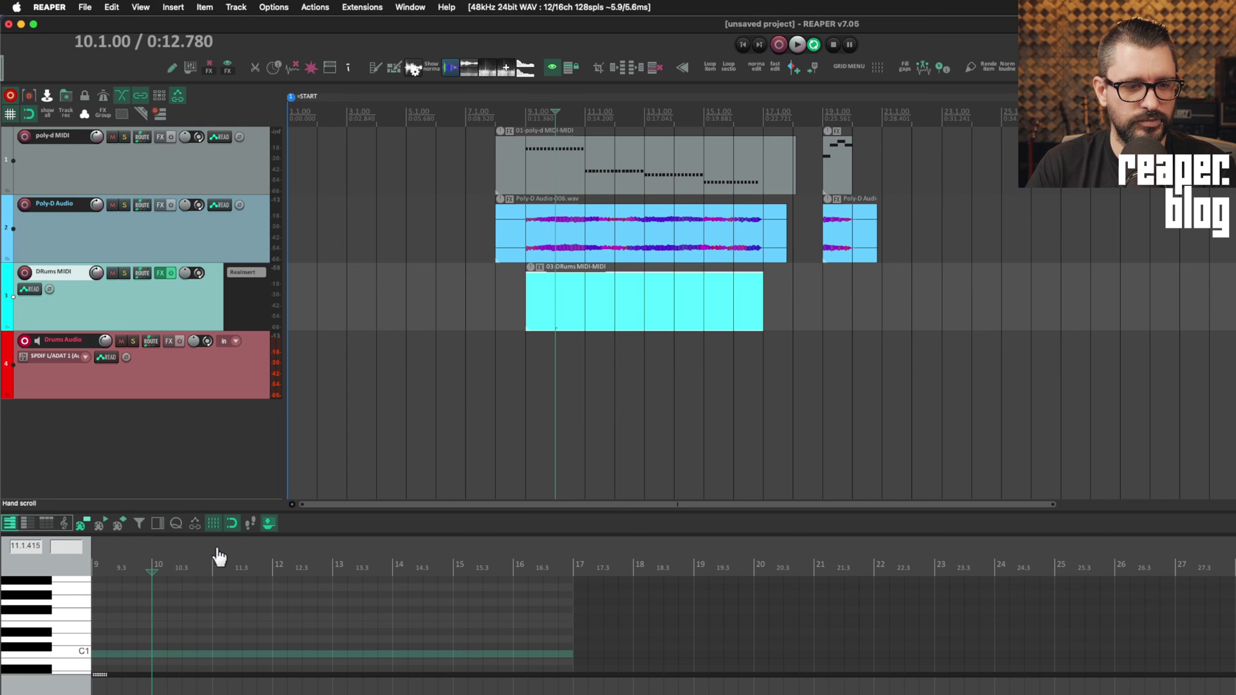
- Play the drum pattern from bar 9 in the arrangement view, then reopen the item for editing
left_click(529, 296)
key("space")
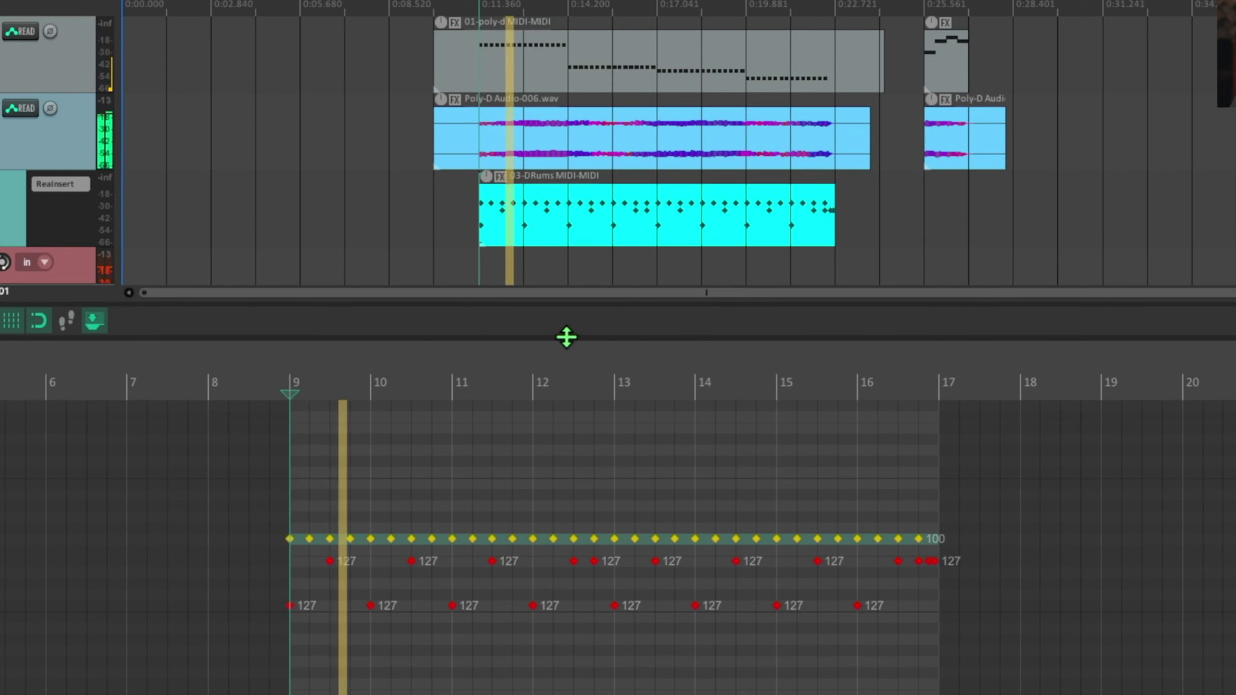
key("alt+d")
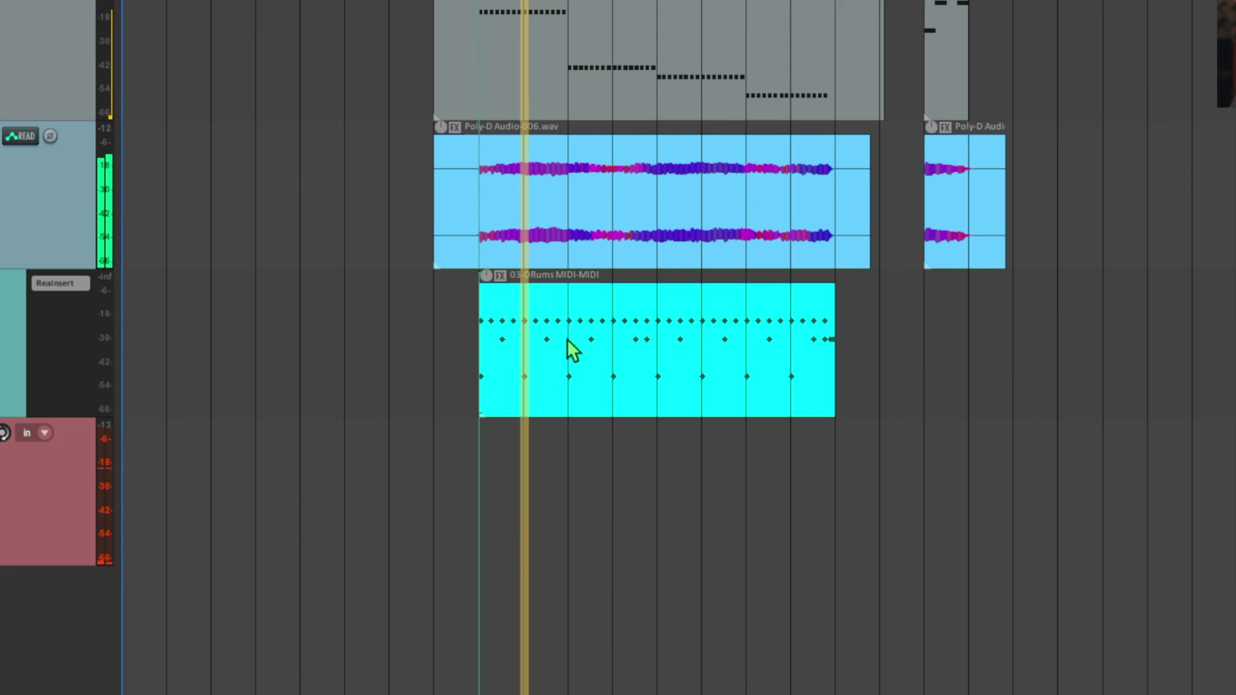
scroll(655, 433, "down", 2)
scroll(644, 423, "up", 2)
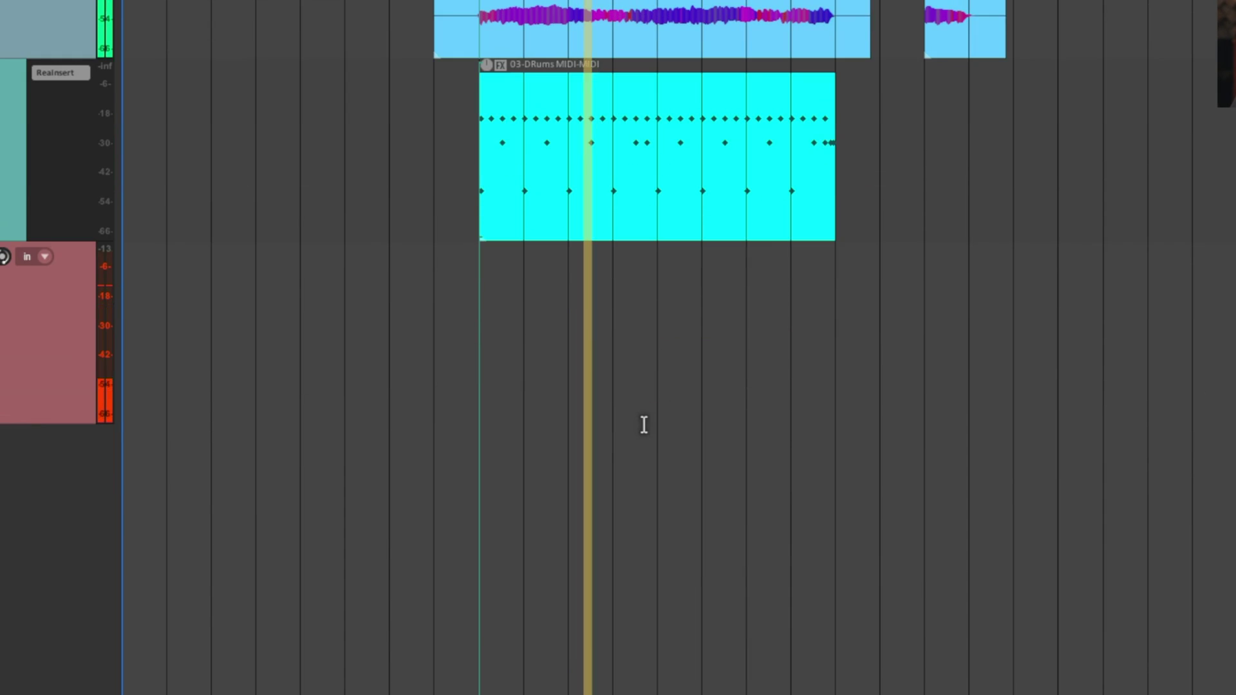
scroll(644, 422, "down", 1)
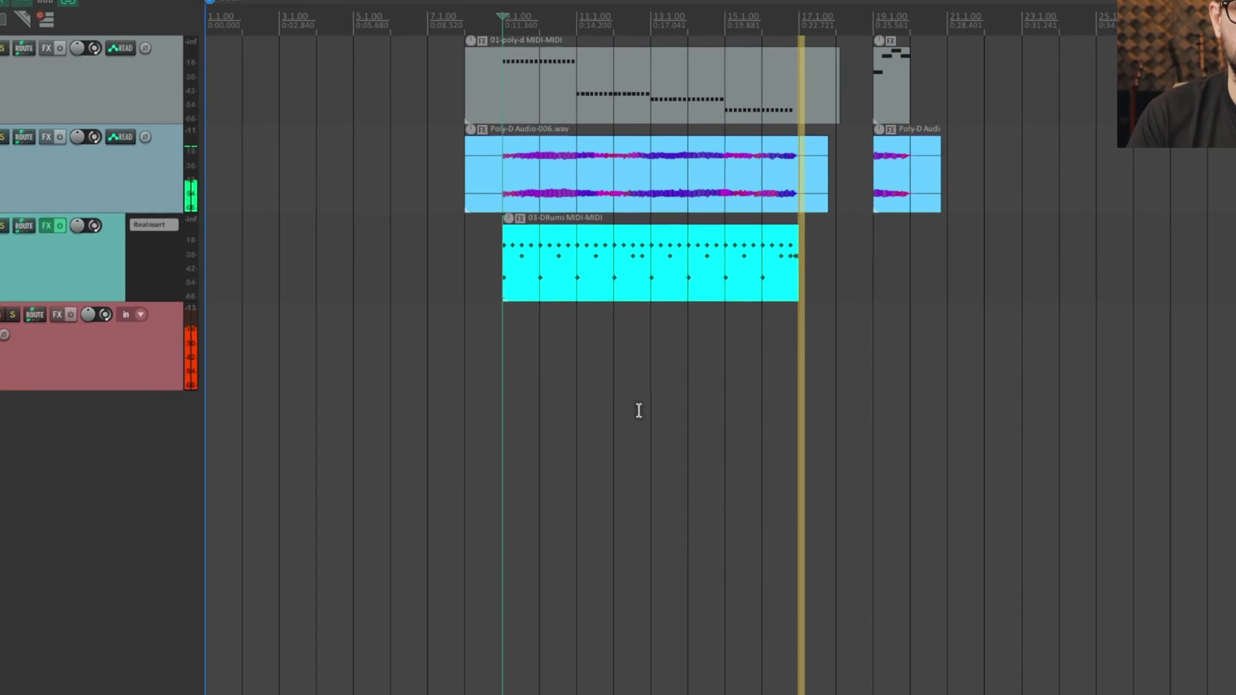
key("space")
double_click(799, 277)
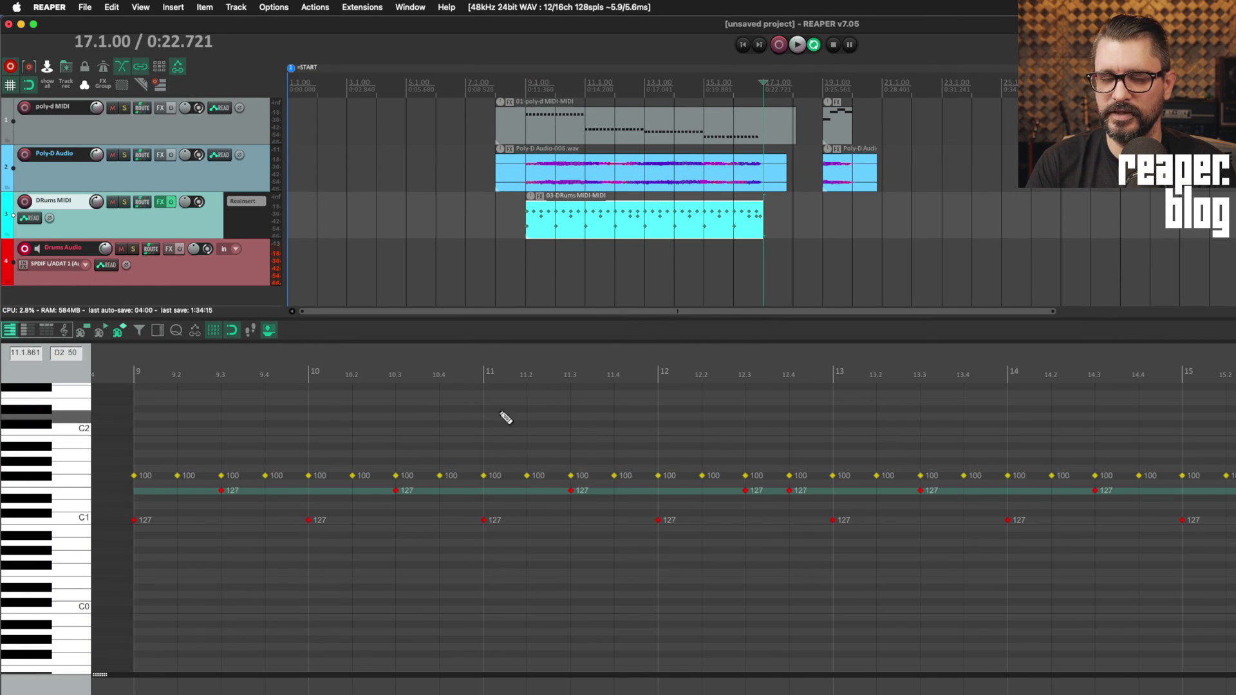
- Set Drums Audio to Record: input and start recording the drum machine from bar 9
key("Escape")
left_click(530, 359)
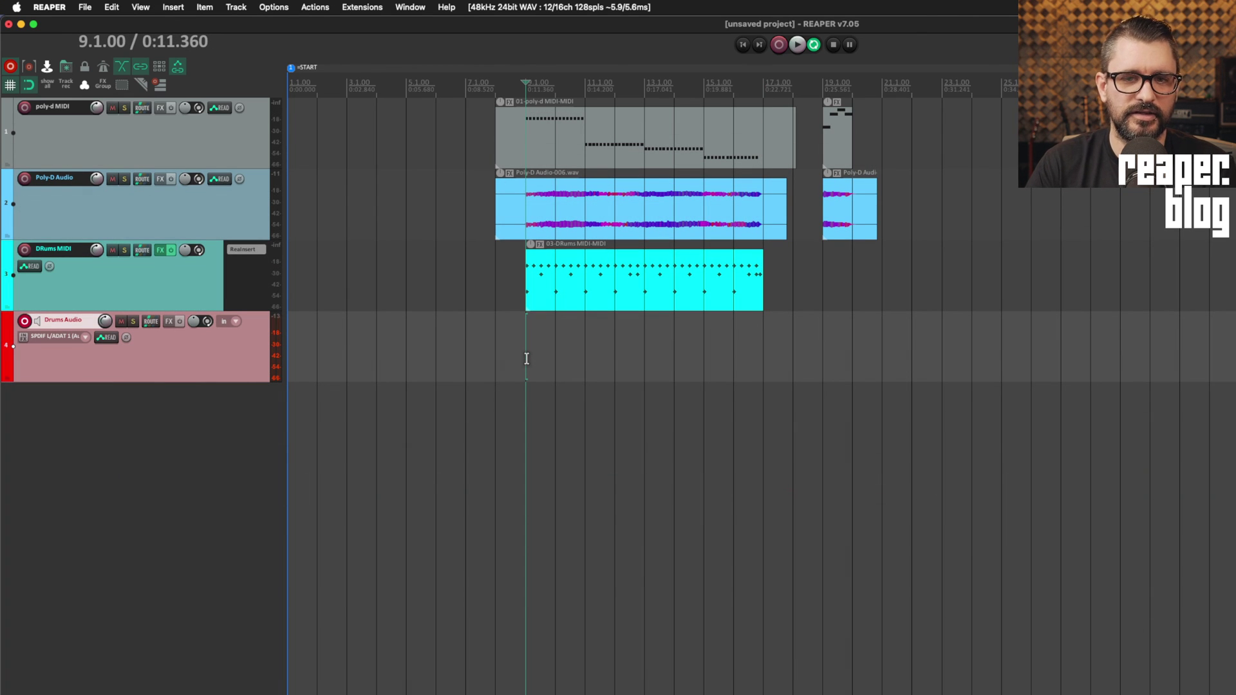
right_click(24, 321)
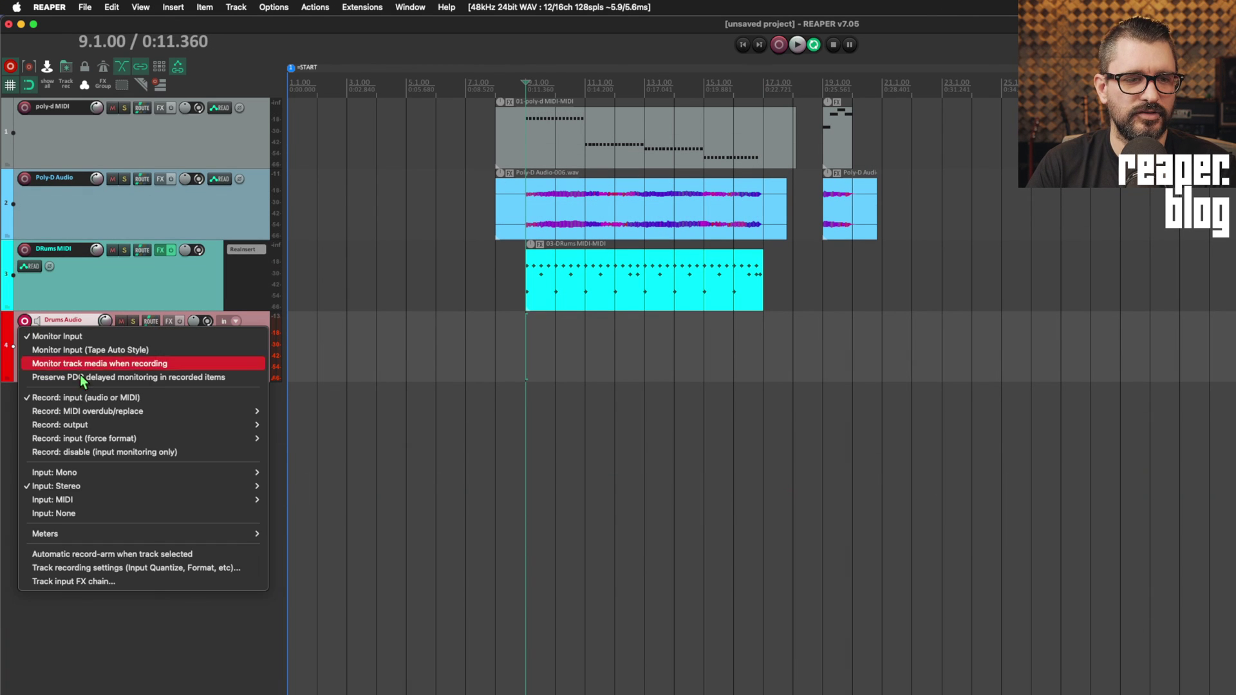
left_click(103, 399)
key("super+r")
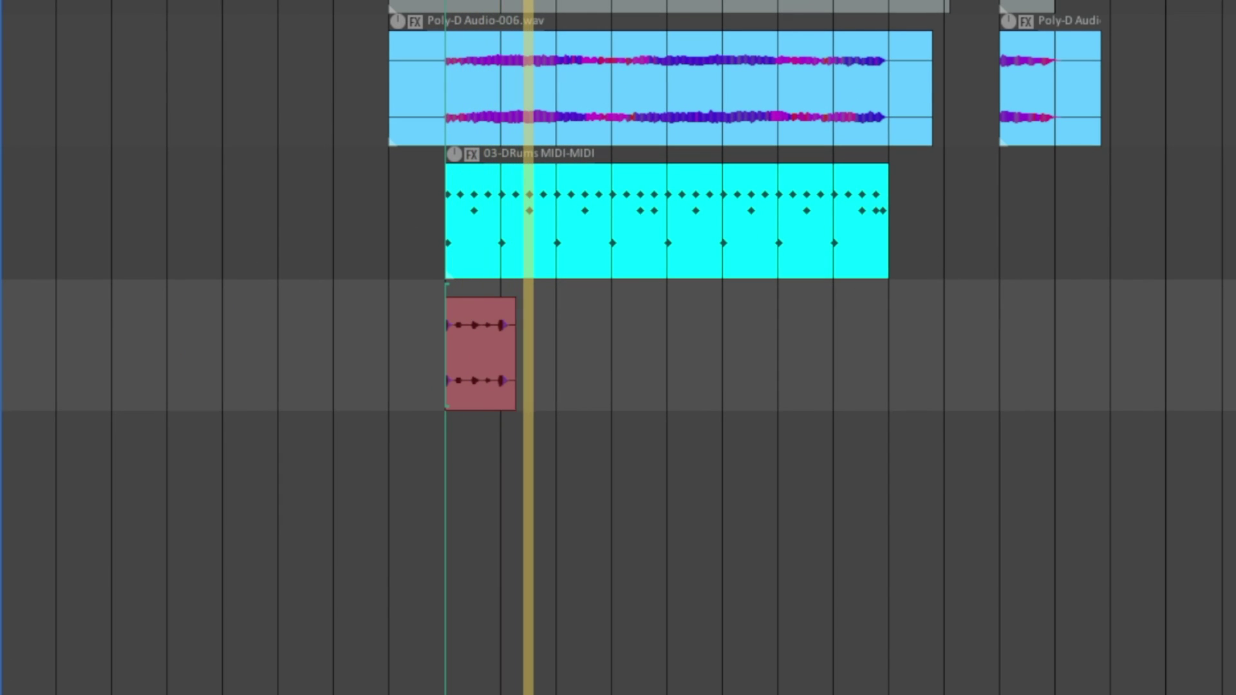